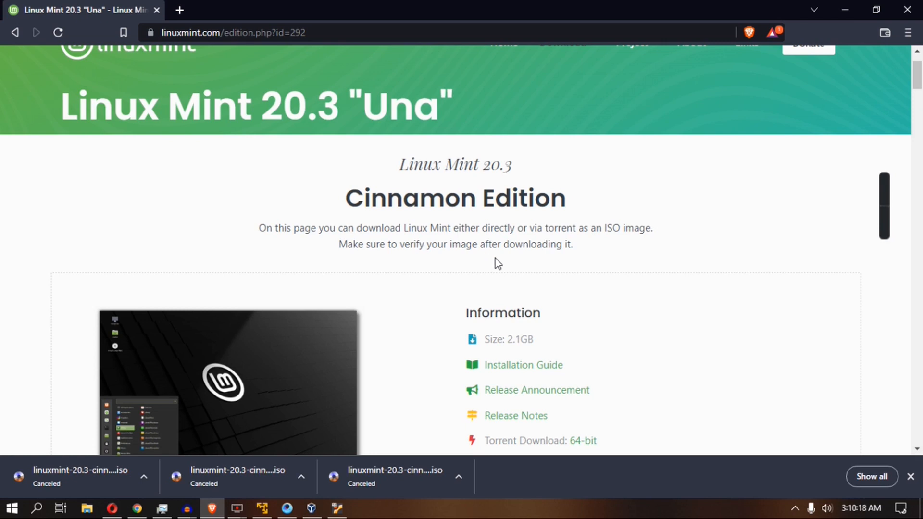
- Return to the Linux Mint 20.3 editions overview and open the Cinnamon Edition download page
left_click(10, 35)
scroll(393, 316, "up", 6)
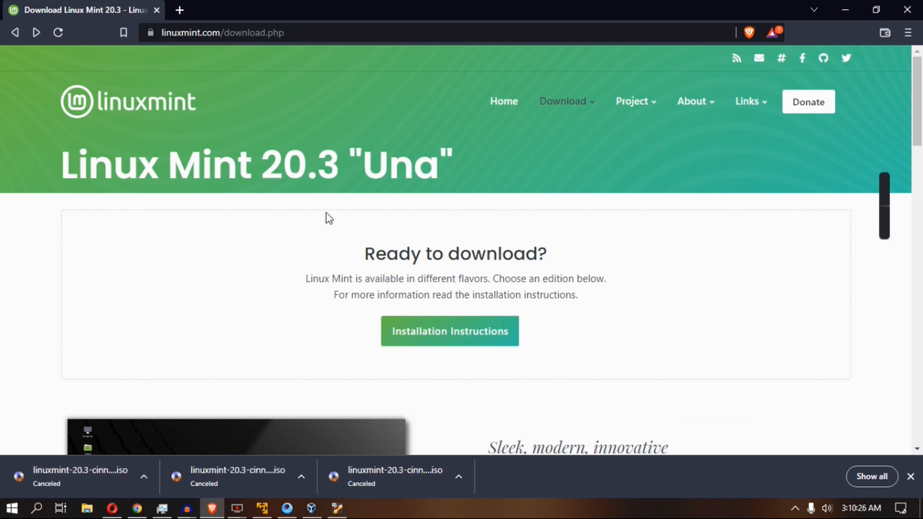
scroll(227, 251, "down", 6)
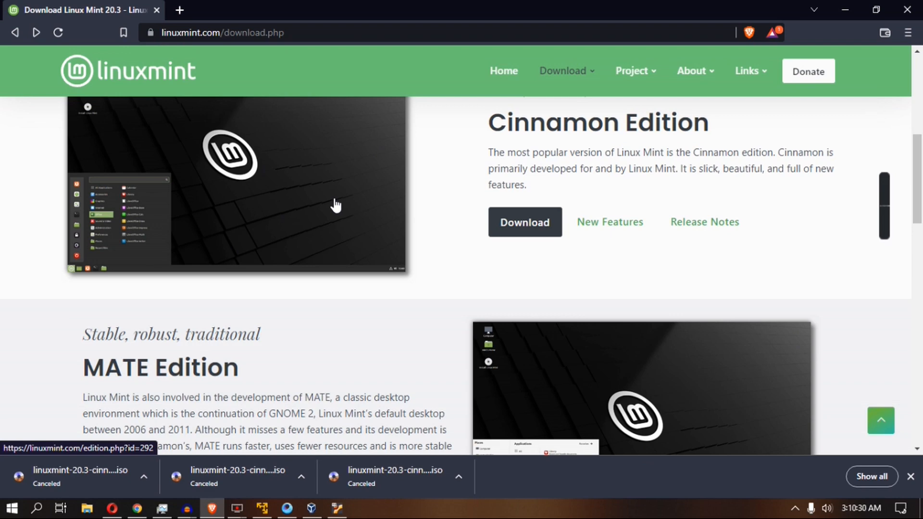
scroll(336, 205, "down", 5)
scroll(334, 204, "up", 5)
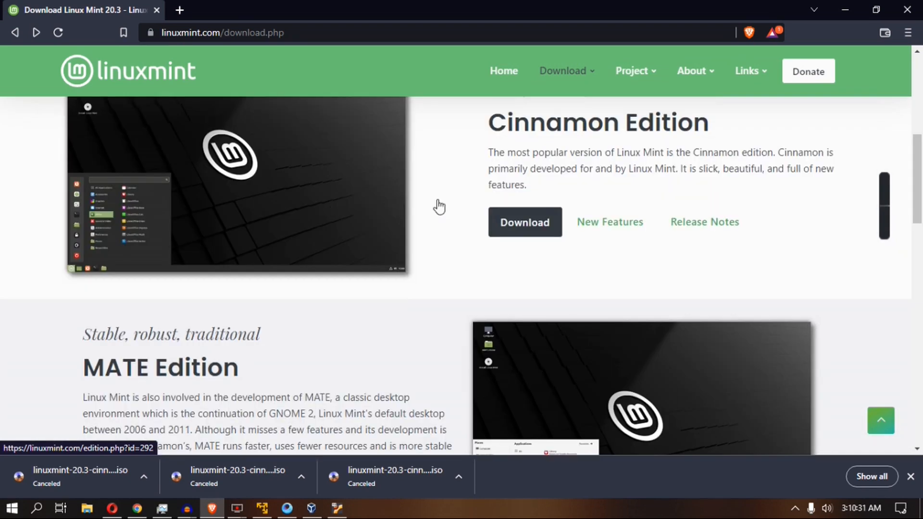
left_click(515, 221)
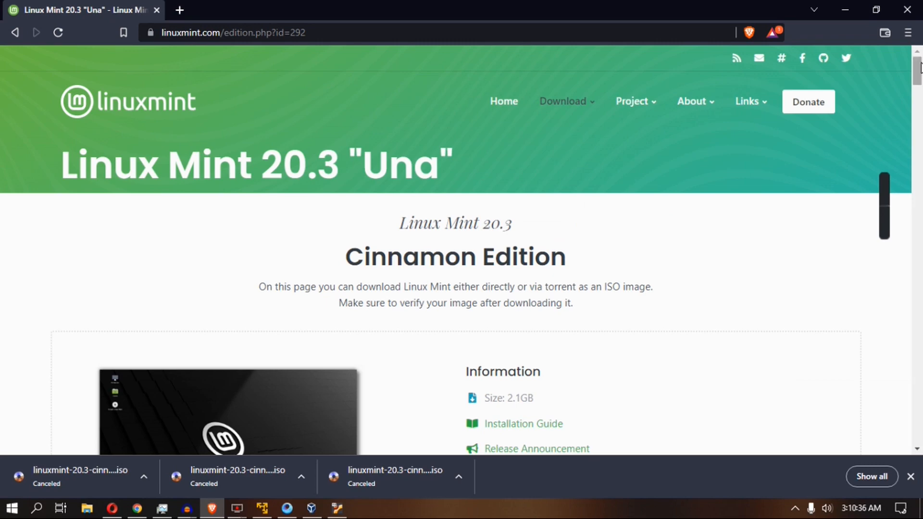
- Start downloading the Cinnamon 64-bit ISO from the LayerOnline mirror into Downloads as linuxmint-20.3-cinnamon-64bit (1) and cancel the transfer
left_click_drag(917, 65, 918, 117)
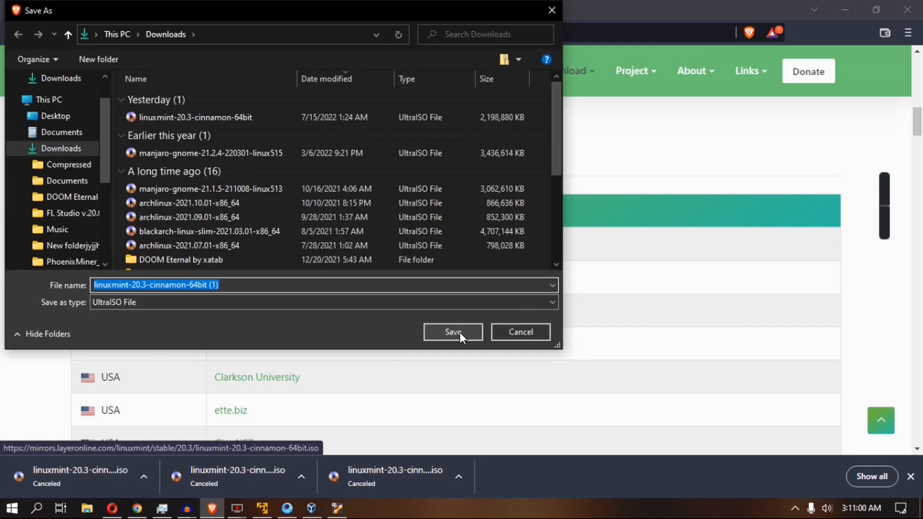
left_click(454, 331)
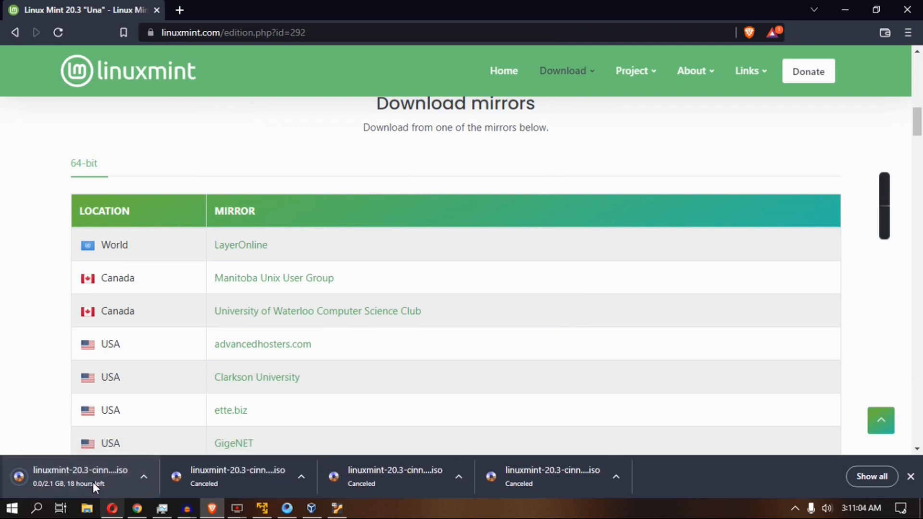
left_click(143, 478)
left_click(162, 457)
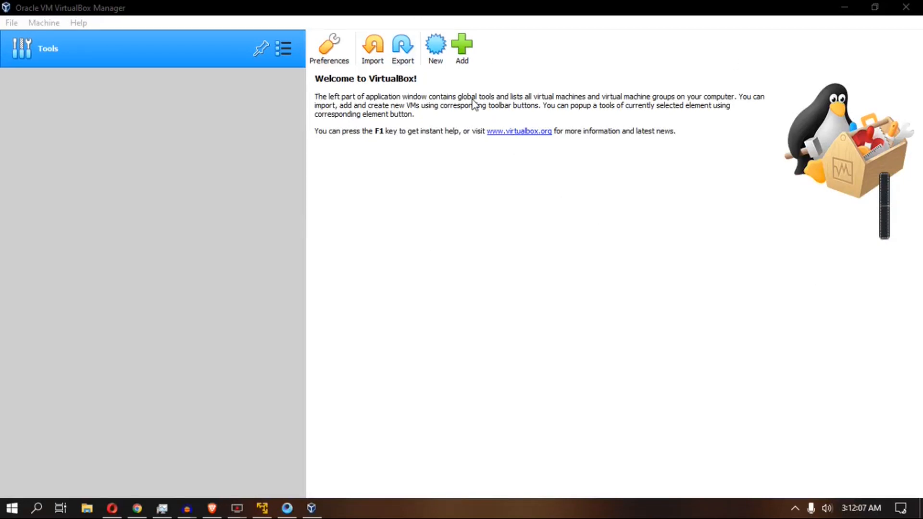
- In VirtualBox, start a new virtual machine named Linux with type Linux and version Ubuntu (64-bit)
left_click(432, 54)
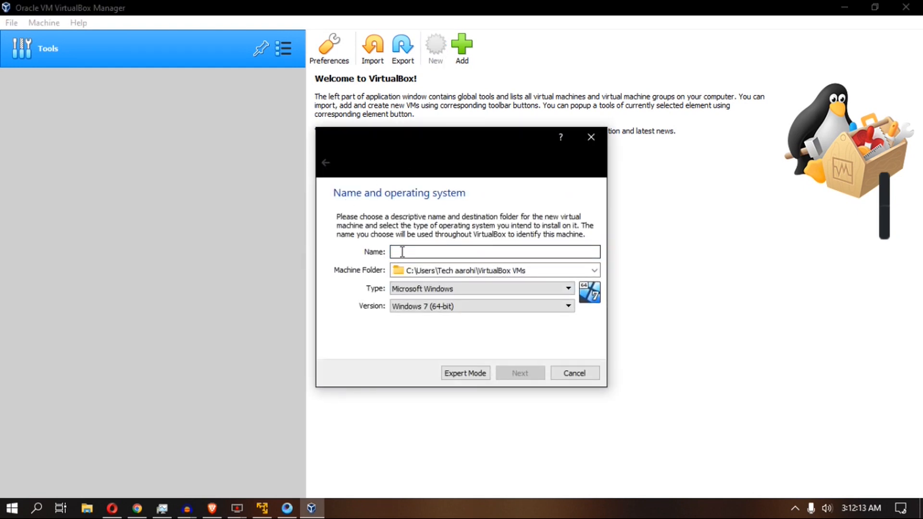
type("Linux")
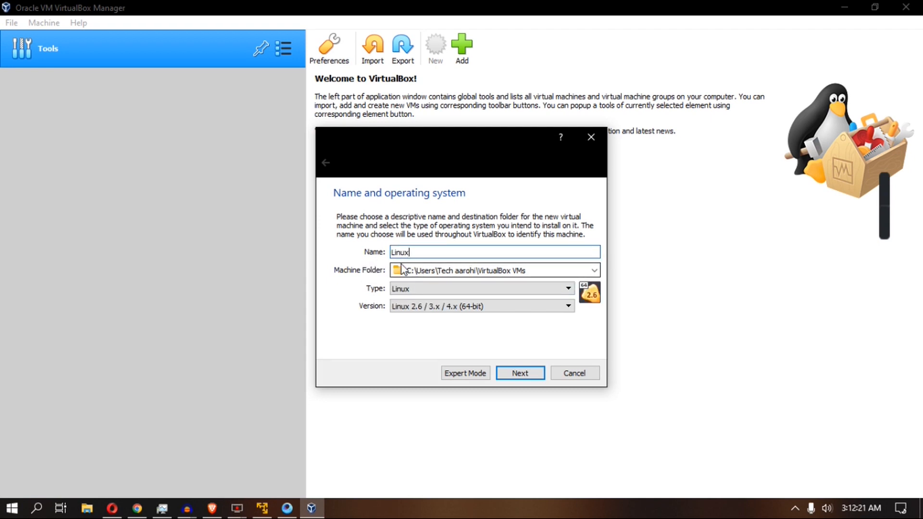
left_click(396, 291)
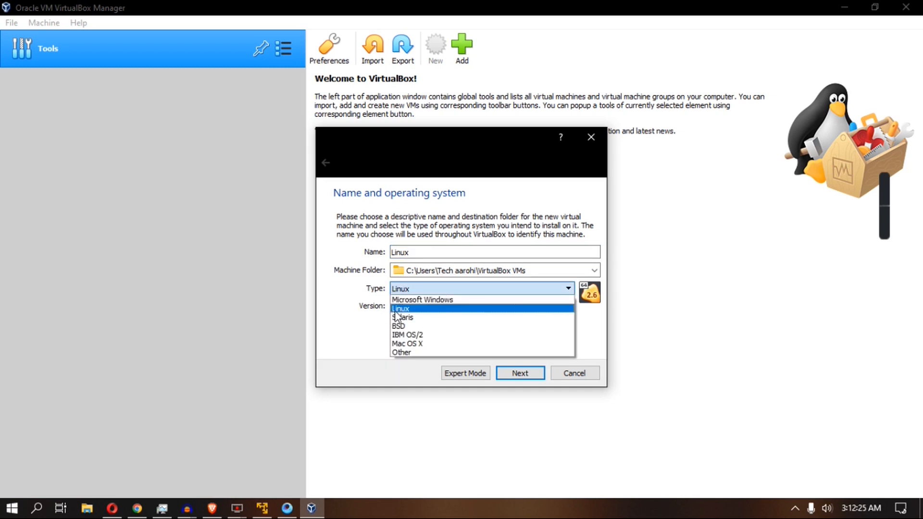
left_click(396, 310)
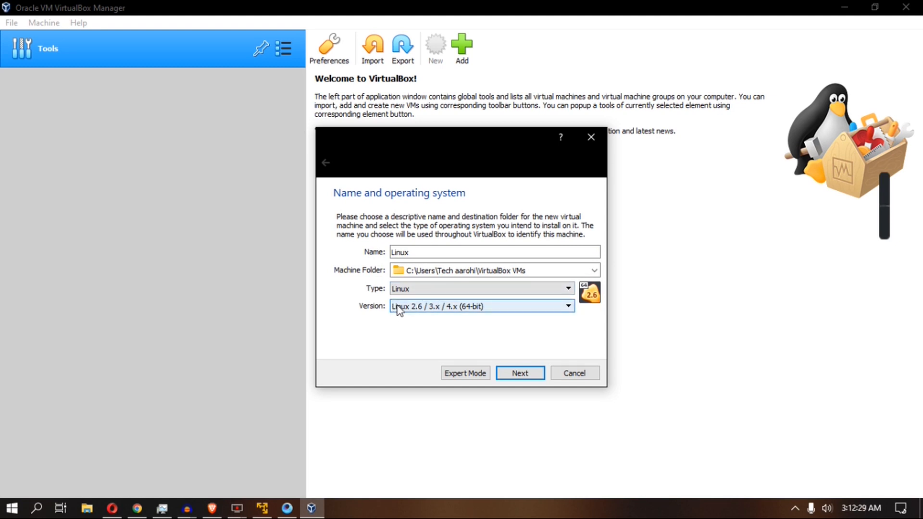
left_click(397, 310)
scroll(440, 349, "down", 7)
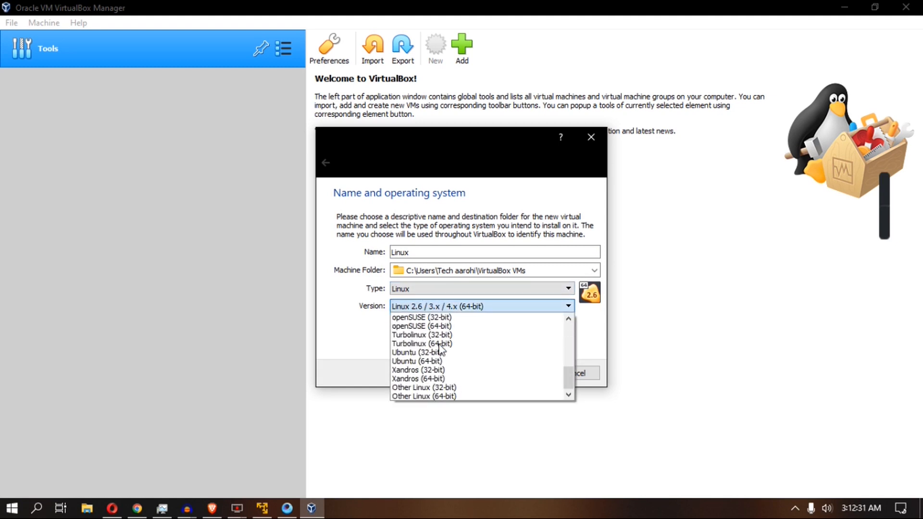
scroll(435, 378, "up", 1)
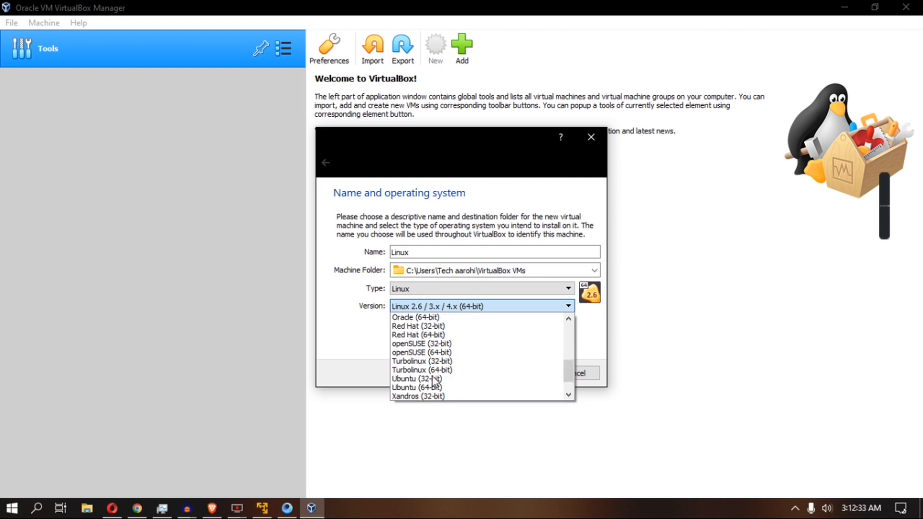
left_click(430, 387)
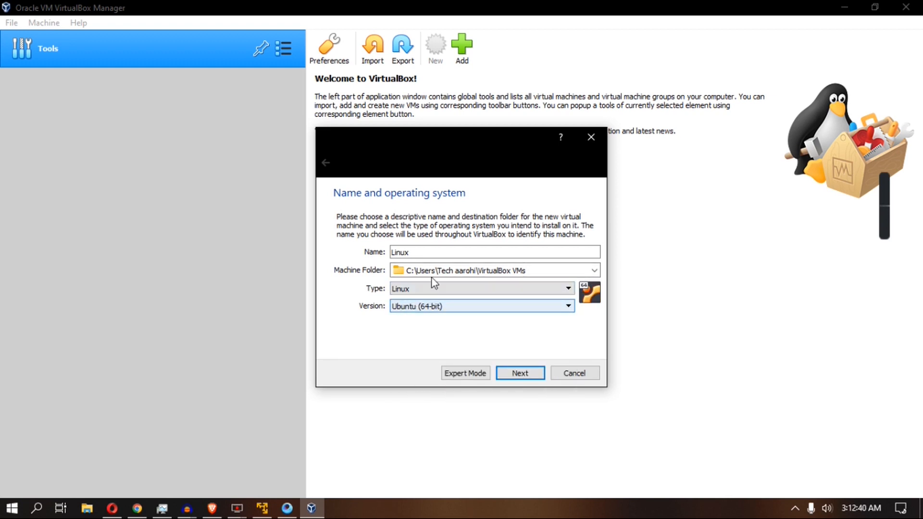
left_click(520, 374)
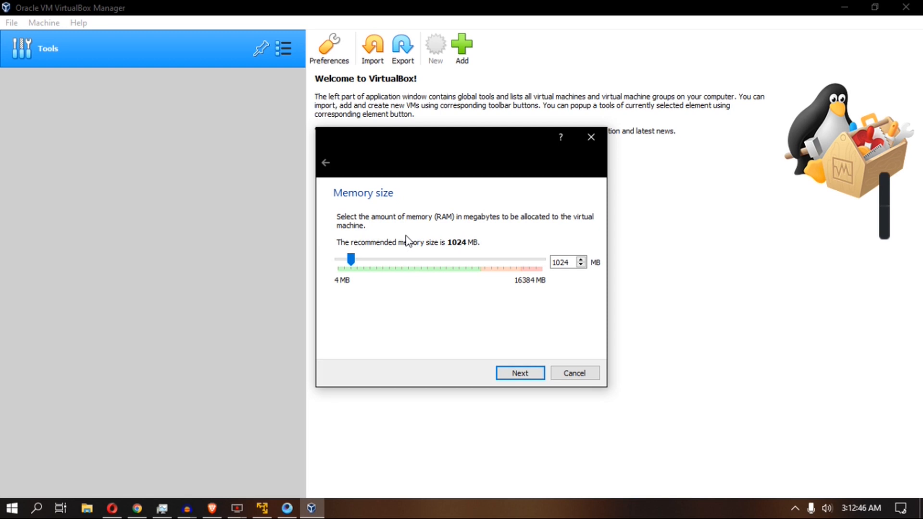
- Allocate 3529 MB of memory to the new virtual machine
left_click(365, 270)
left_click_drag(356, 260, 444, 260)
left_click_drag(443, 259, 427, 259)
left_click_drag(414, 259, 379, 262)
left_click(513, 373)
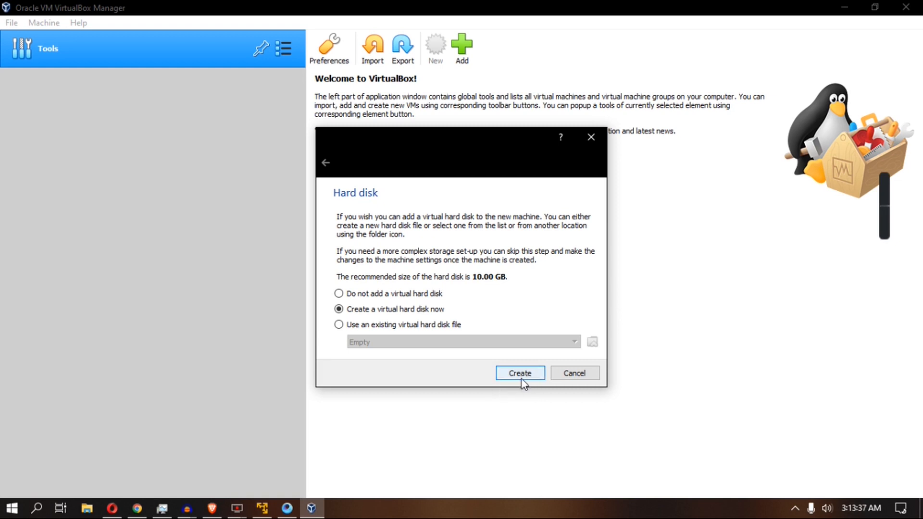
- Create a dynamically allocated VDI virtual hard disk of 25.58 GB for the new machine
left_click(521, 378)
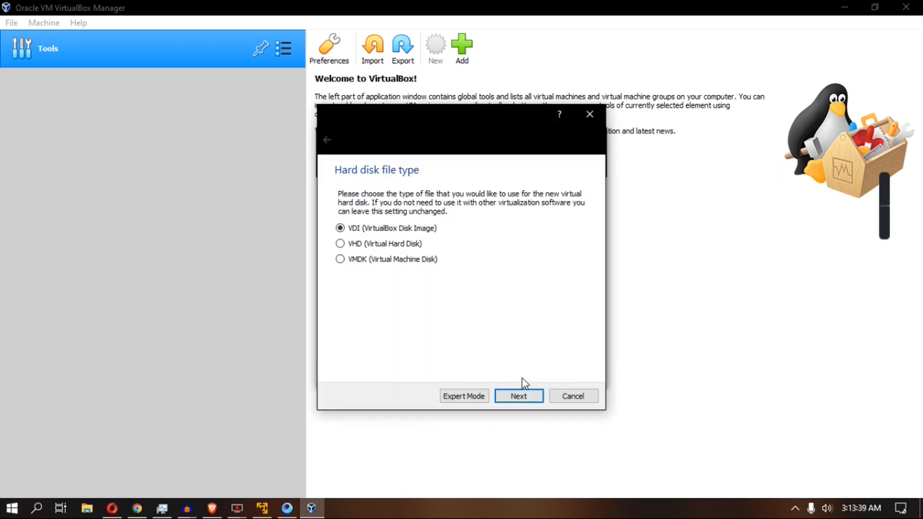
left_click(526, 396)
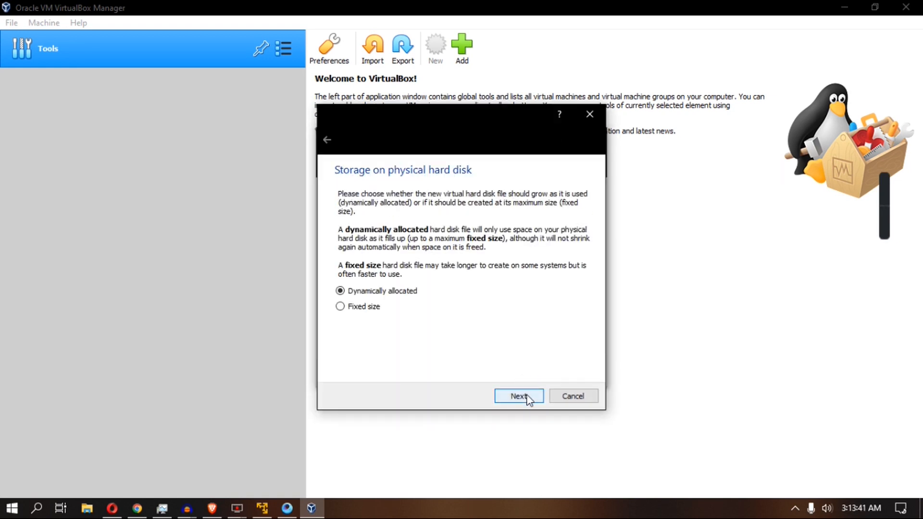
left_click(528, 398)
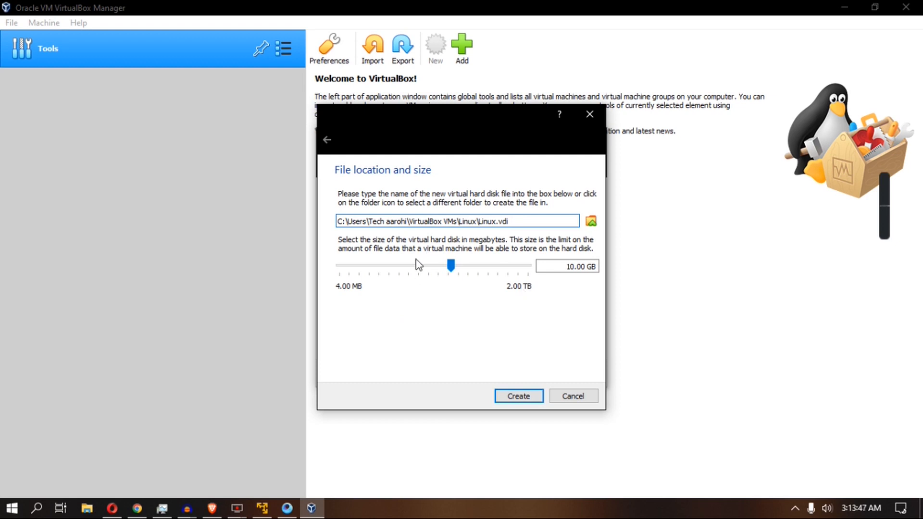
left_click_drag(451, 267, 452, 268)
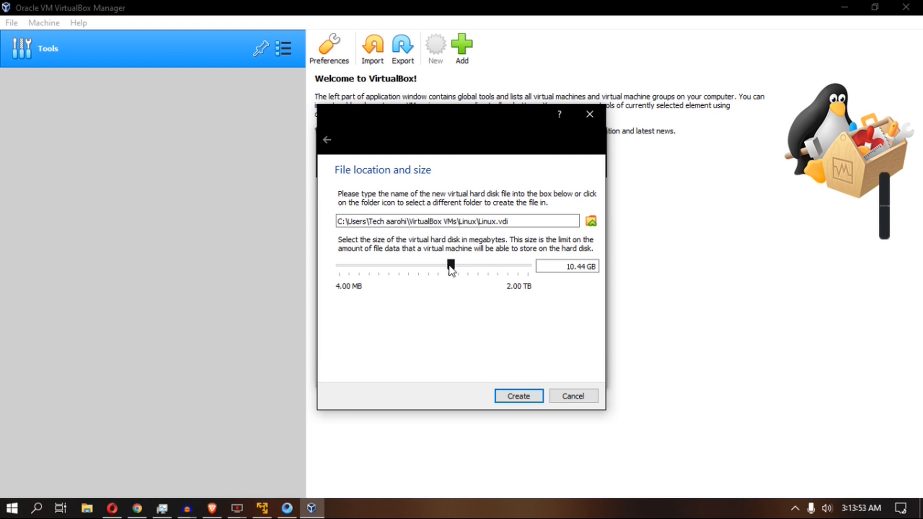
mouse_move(451, 270)
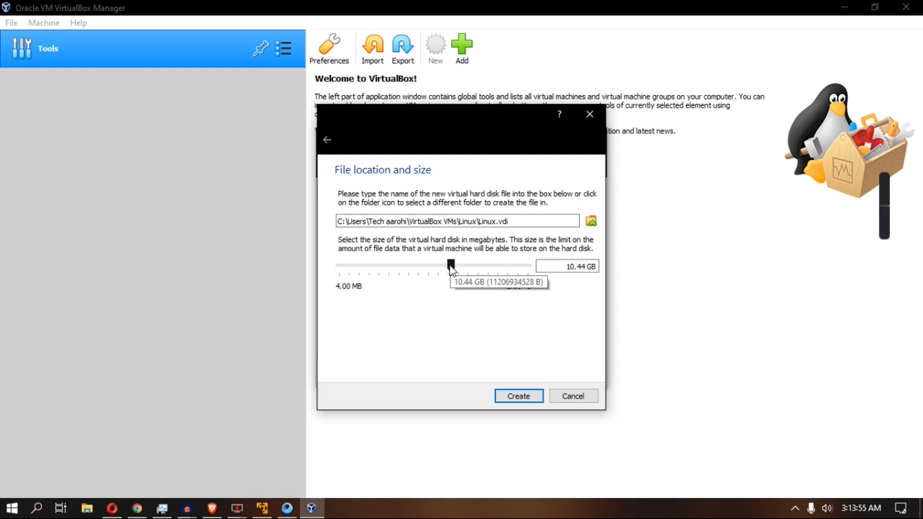
left_click_drag(450, 268, 463, 267)
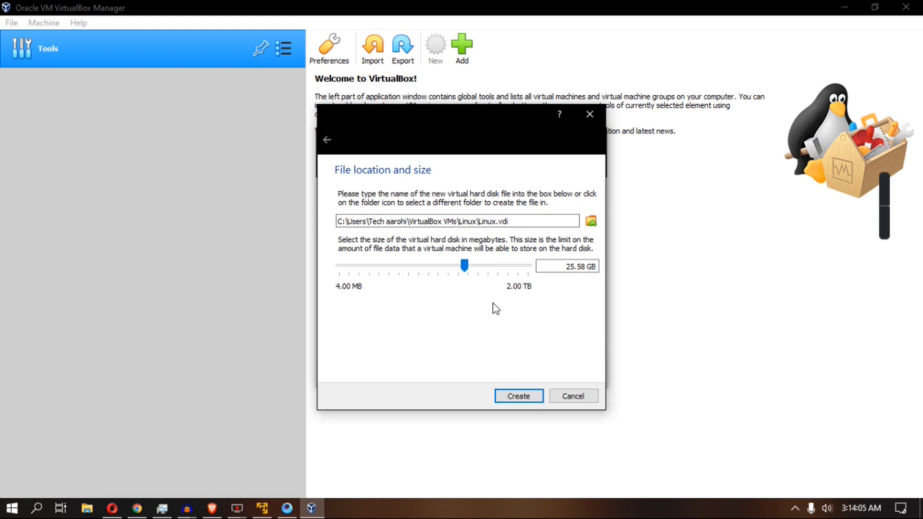
left_click(519, 396)
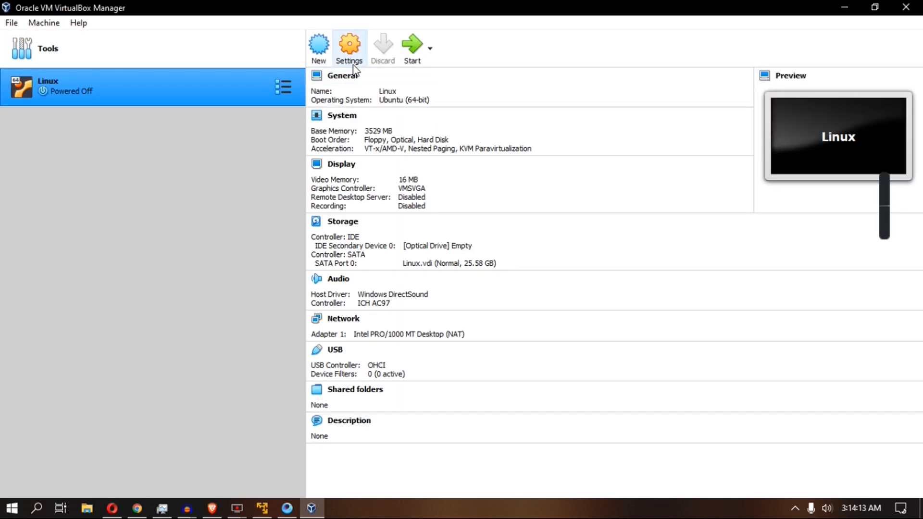
- Set the Linux virtual machine's processor count to 2 in its system settings
left_click(350, 54)
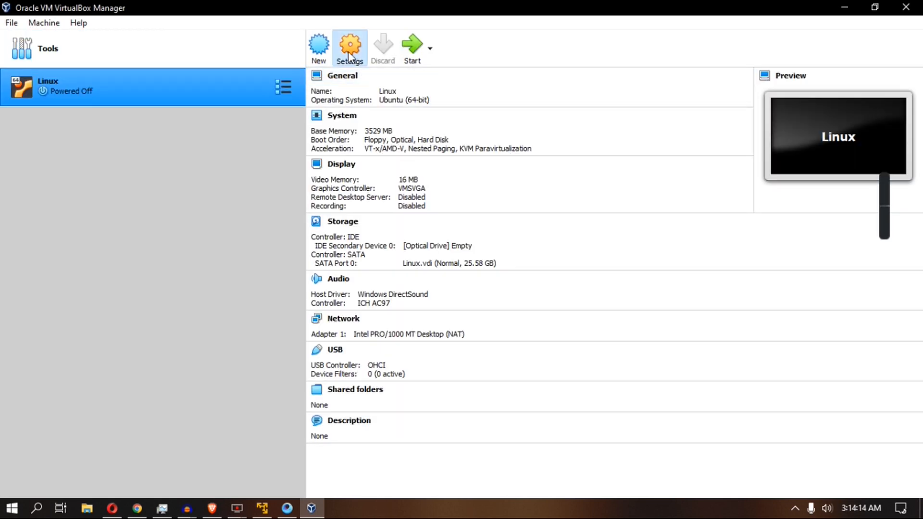
left_click(287, 130)
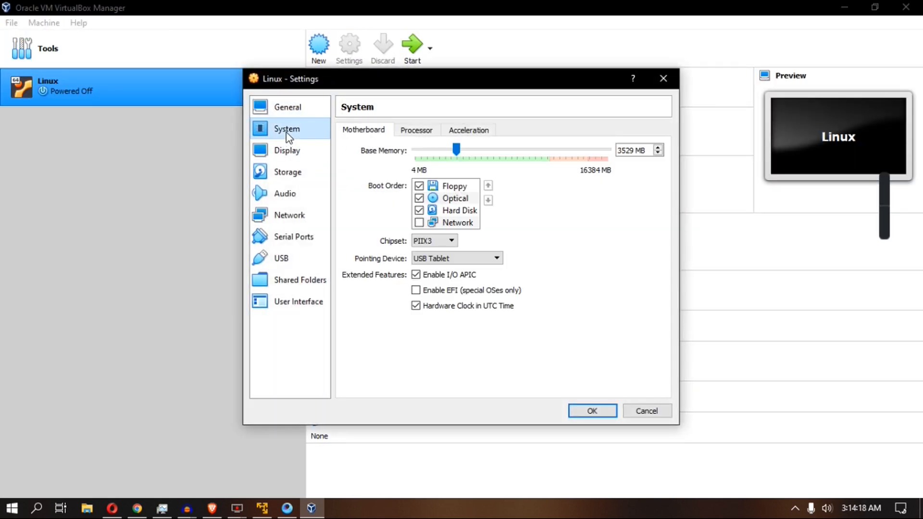
left_click(409, 135)
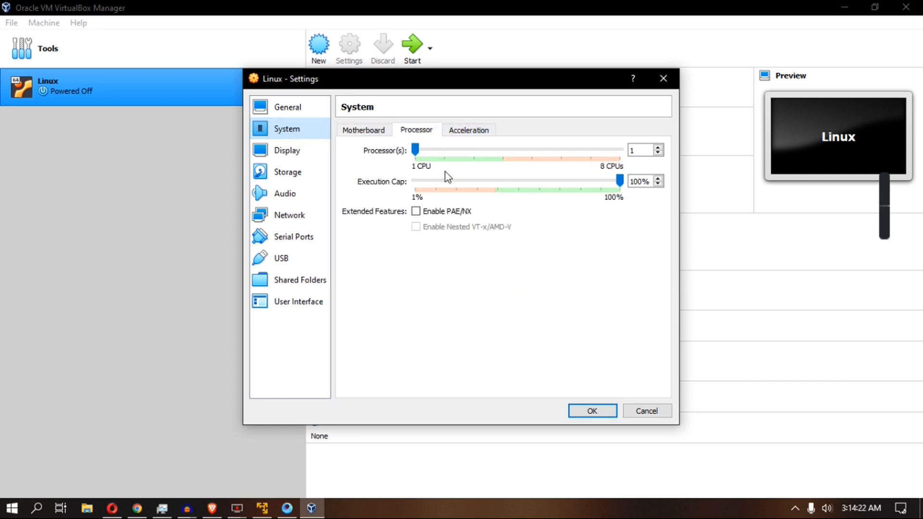
left_click_drag(415, 149, 425, 144)
left_click_drag(484, 151, 446, 151)
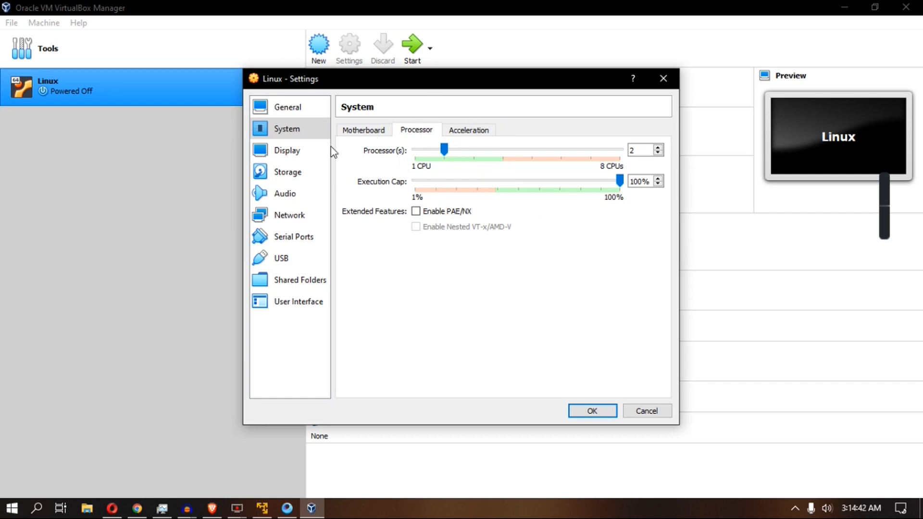
- Set the Linux machine's video memory to 128 MB, enable 3D acceleration and save the settings
left_click(315, 152)
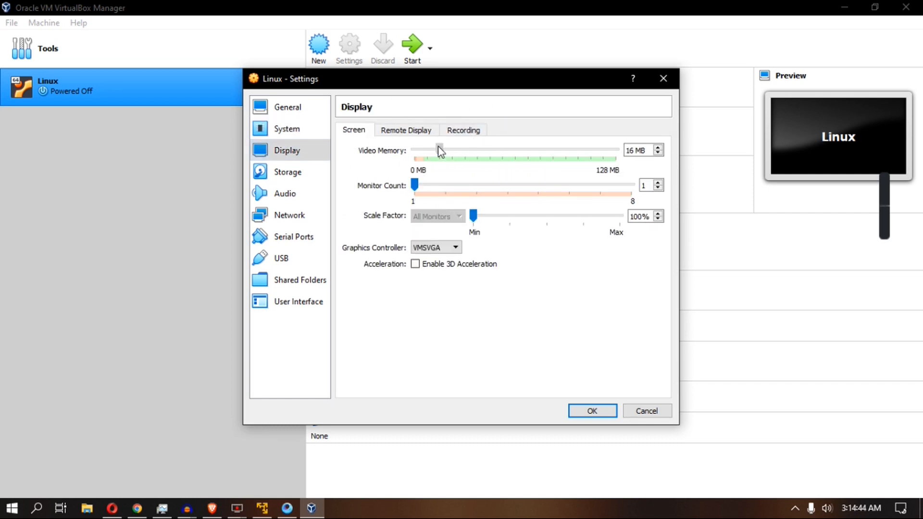
left_click_drag(439, 150, 711, 163)
left_click(416, 264)
left_click(592, 411)
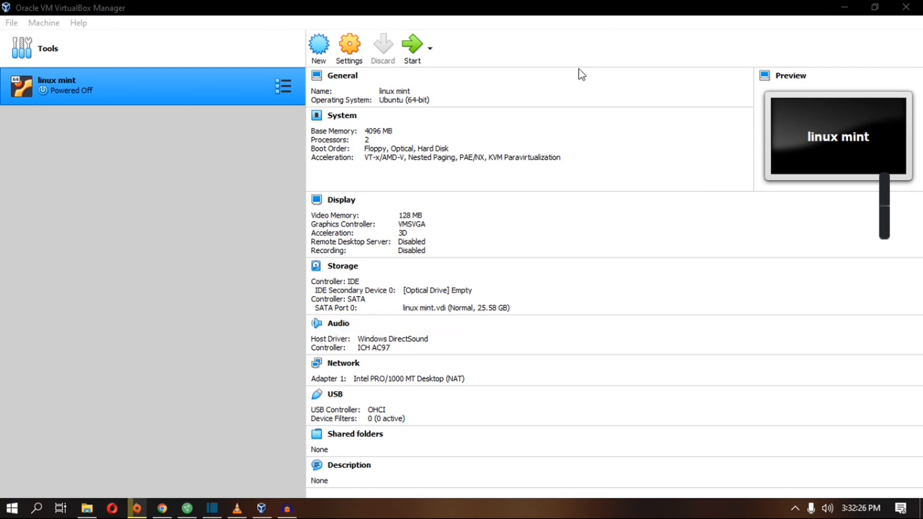
- Start the Linux virtual machine and add the linuxmint-20.3-cinnamon-64bit ISO from Downloads to its list of optical disks
left_click(422, 55)
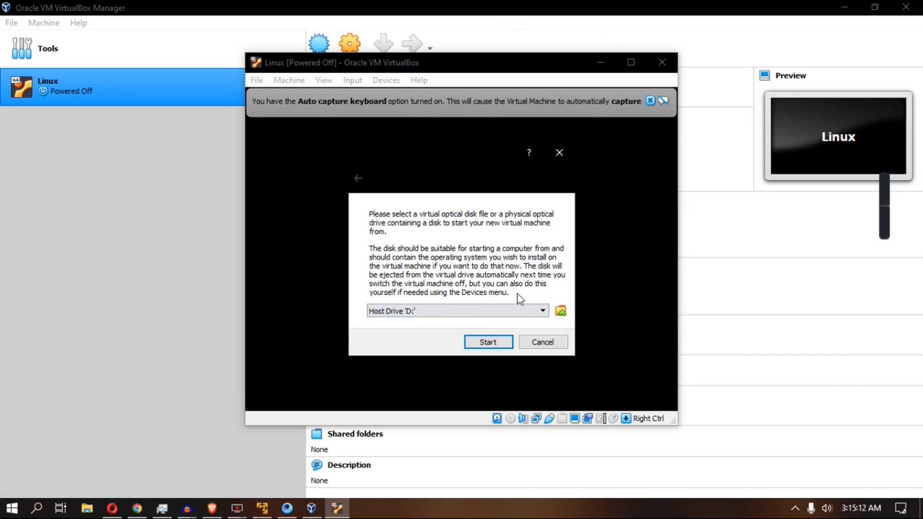
left_click(537, 312)
left_click(535, 312)
left_click(561, 312)
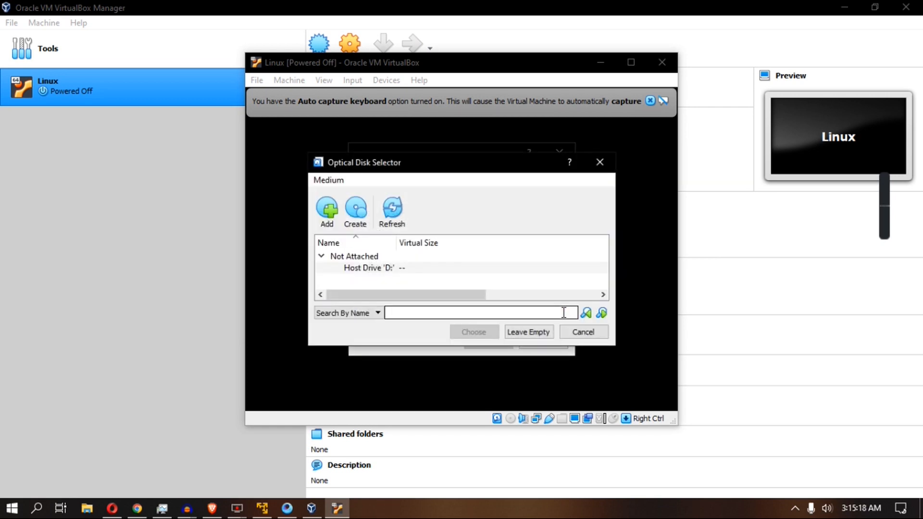
left_click(333, 210)
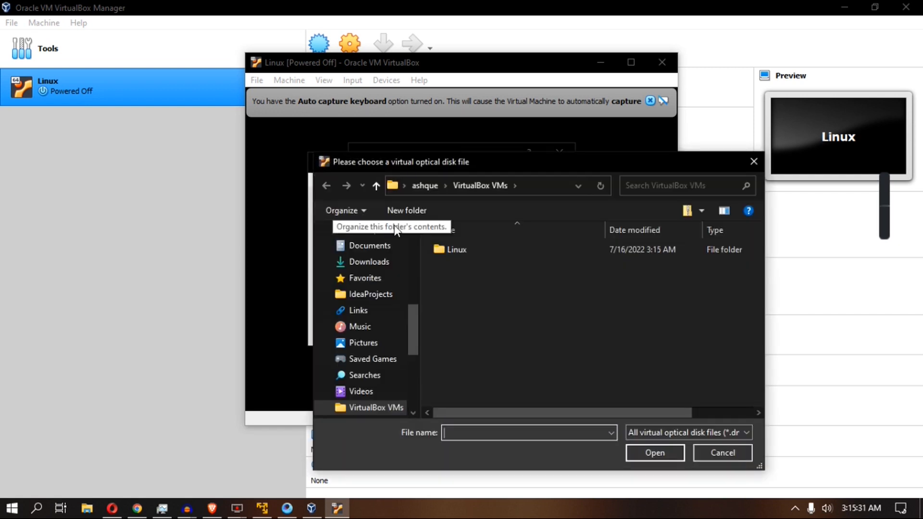
left_click(384, 262)
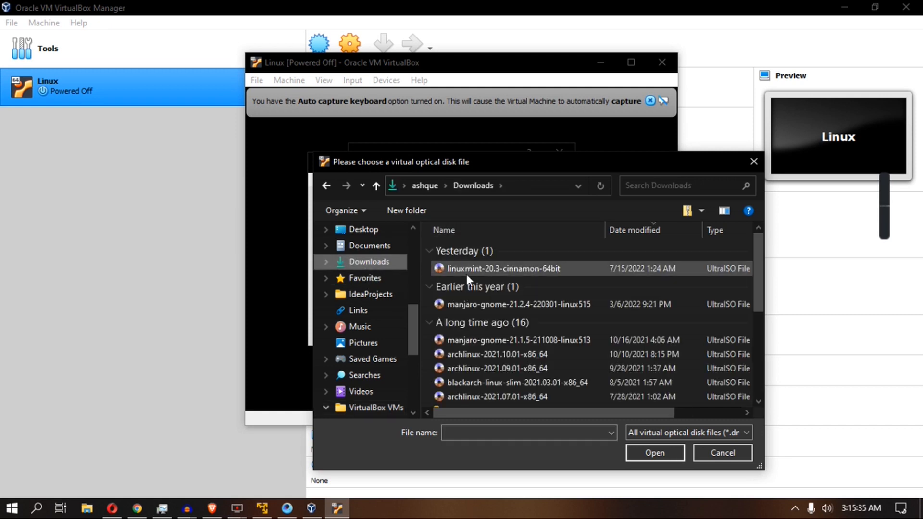
left_click(439, 268)
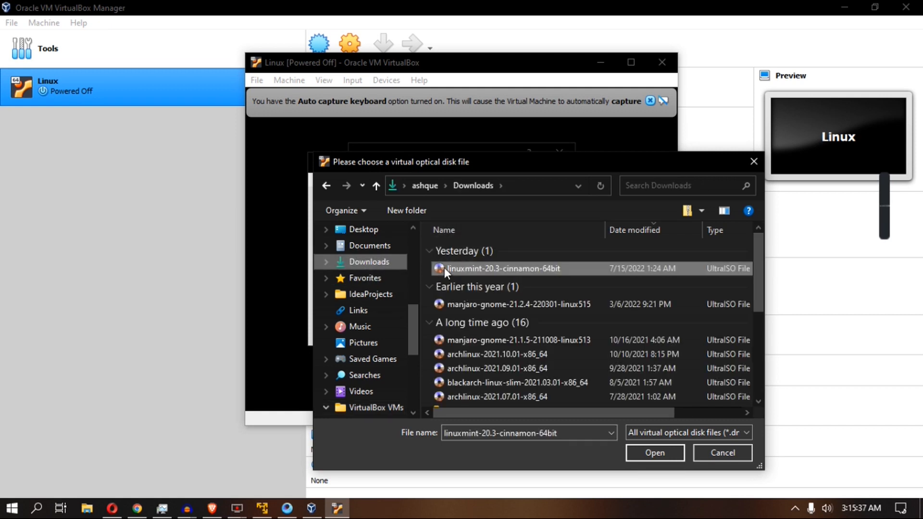
left_click(645, 451)
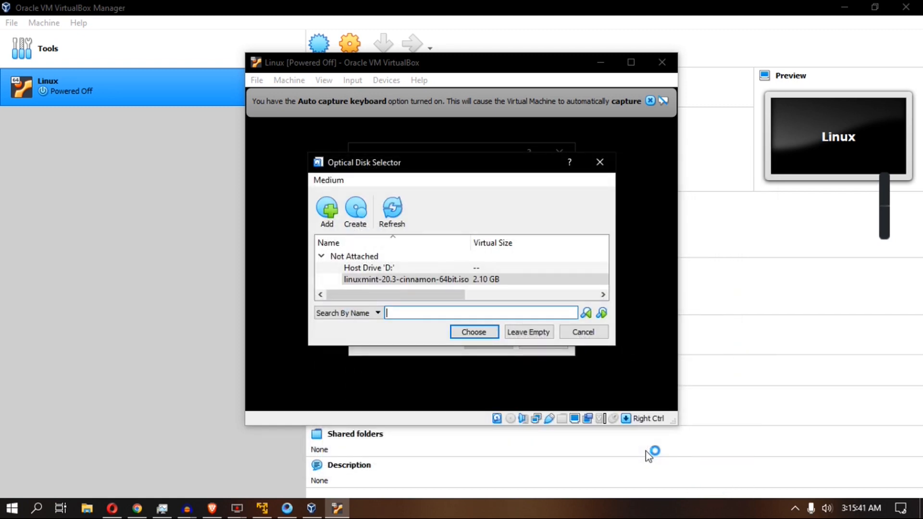
- Boot the virtual machine from the linuxmint-20.3-cinnamon-64bit ISO and start Linux Mint in a maximized window
left_click(475, 331)
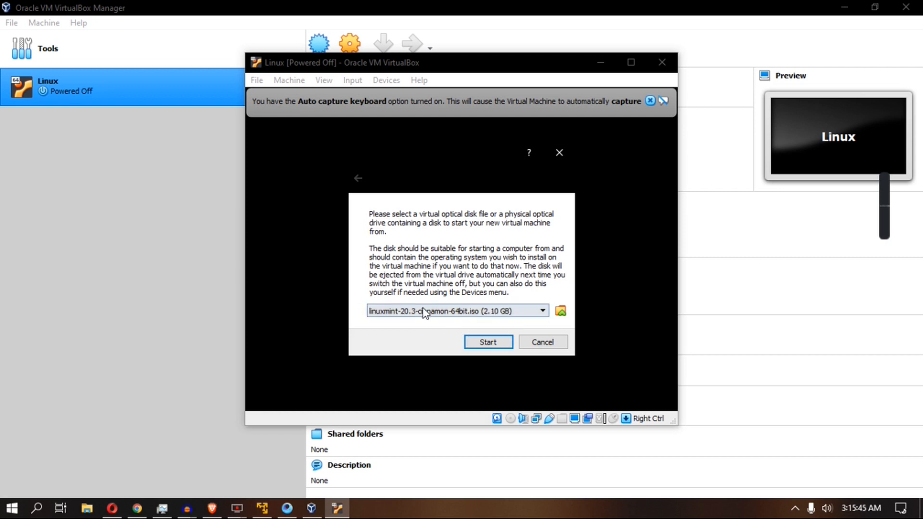
left_click(491, 342)
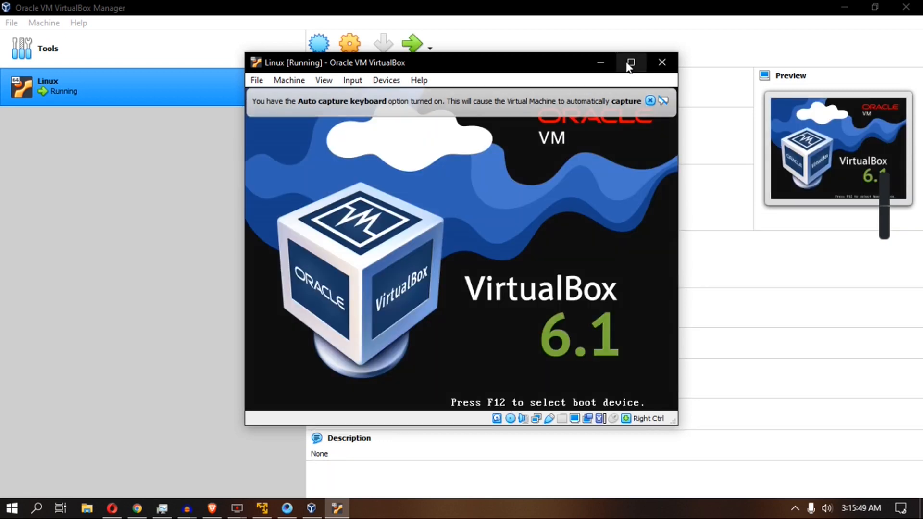
left_click(631, 63)
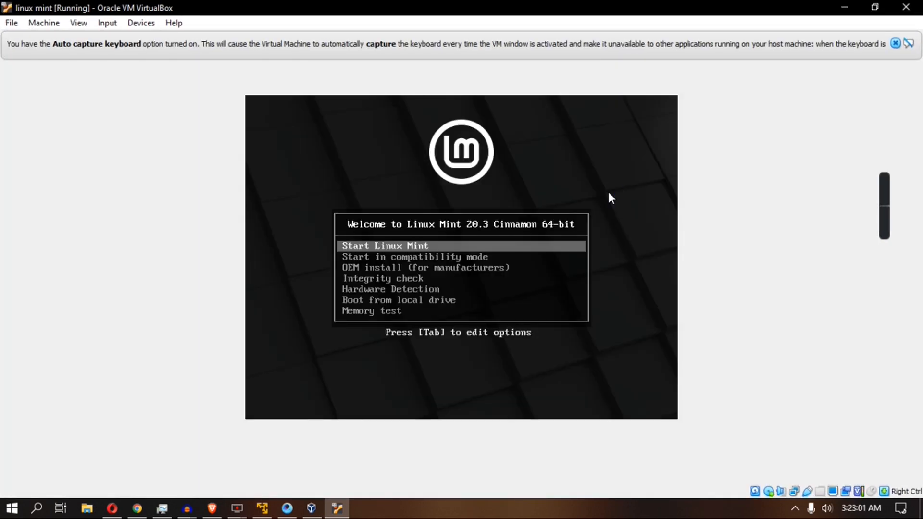
key("Return")
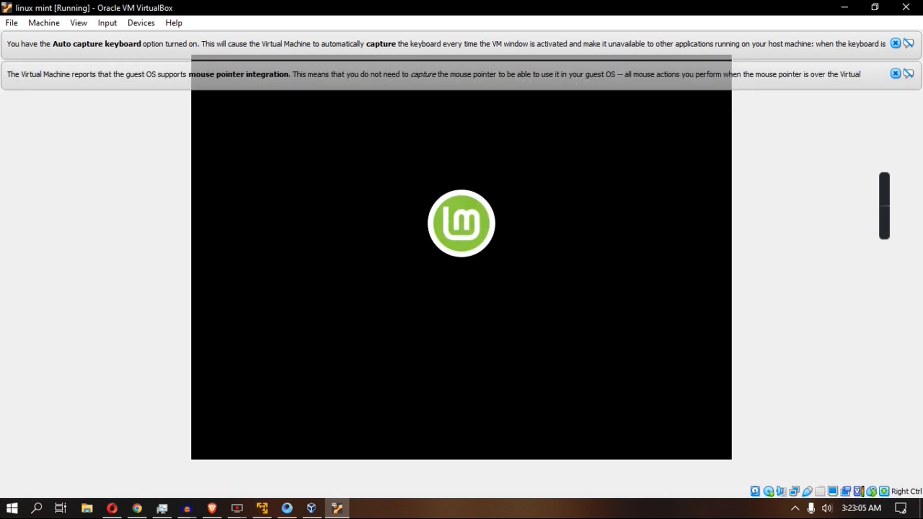
- Switch the running Linux Mint virtual machine to full-screen mode
left_click(47, 24)
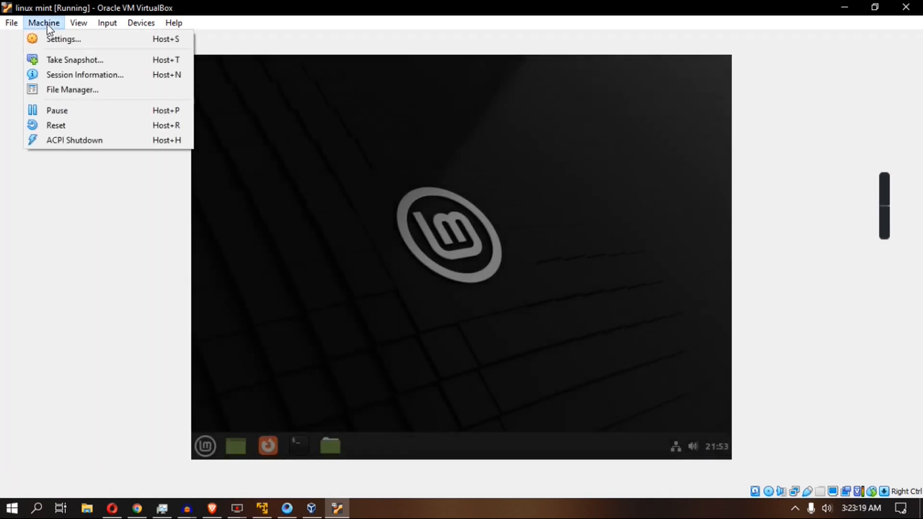
mouse_move(70, 25)
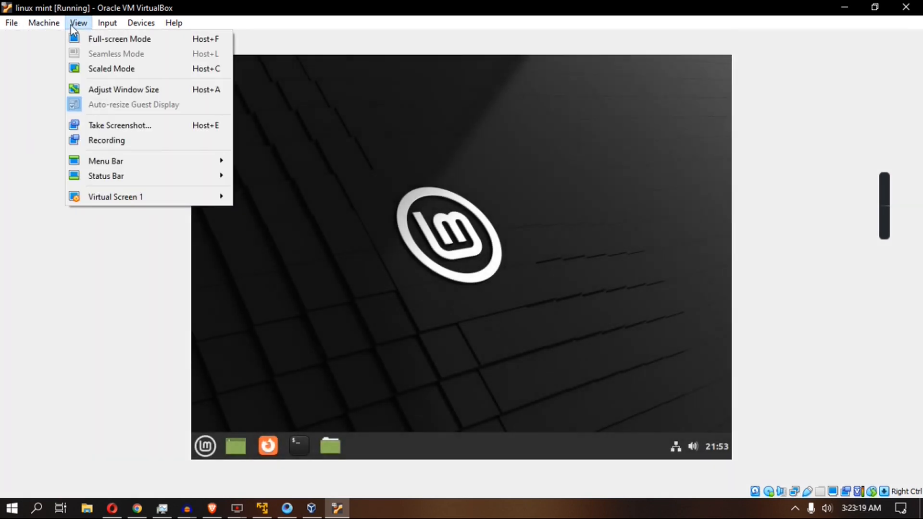
left_click(97, 41)
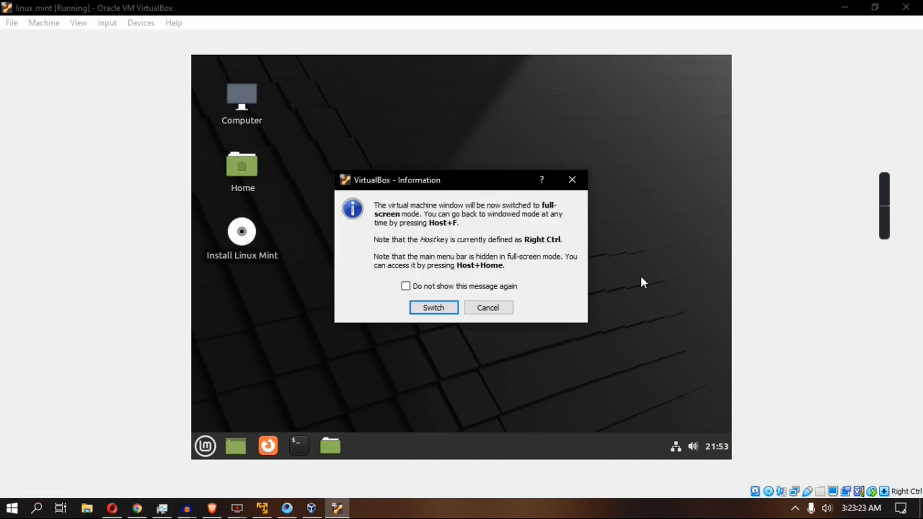
left_click(434, 309)
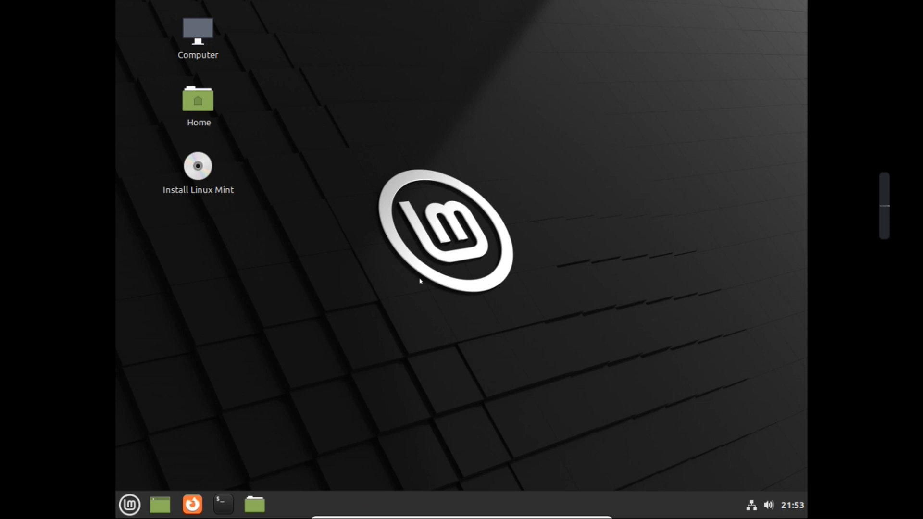
- Launch the Linux Mint installer and choose English as the language with the English (US) keyboard layout
left_click(195, 179)
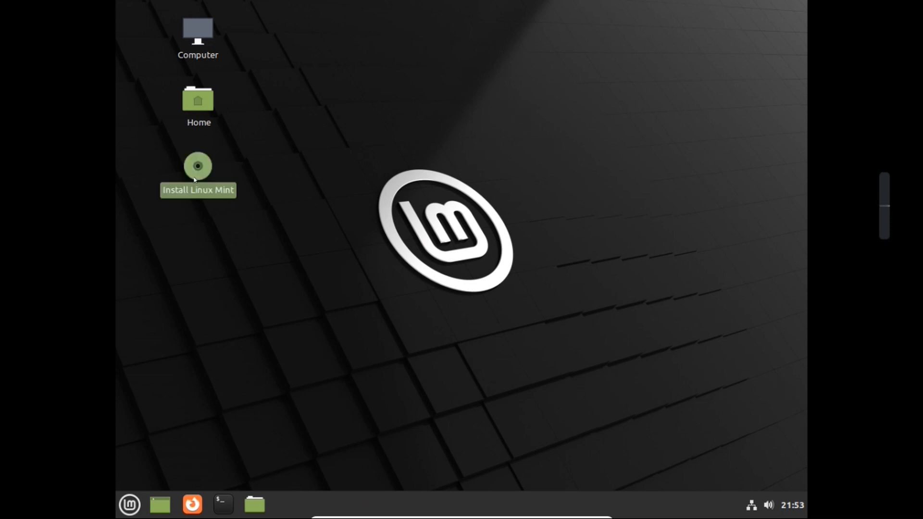
double_click(194, 178)
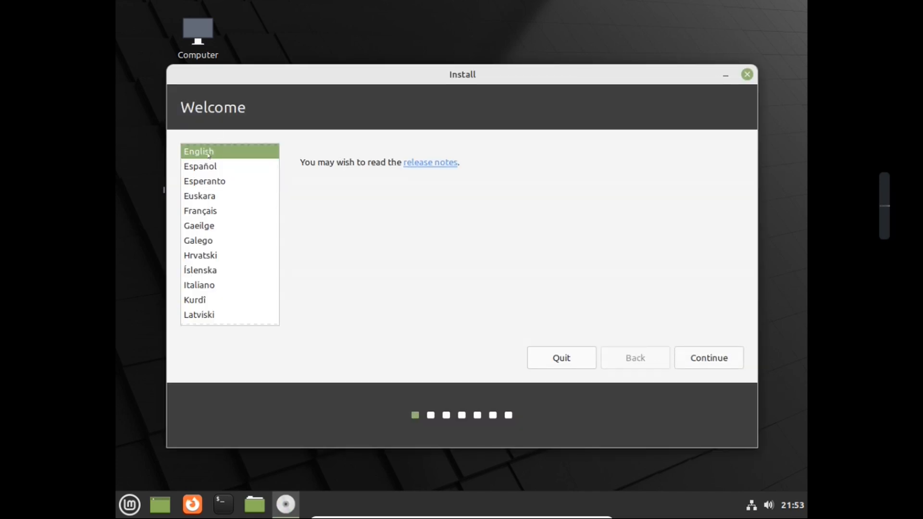
double_click(207, 153)
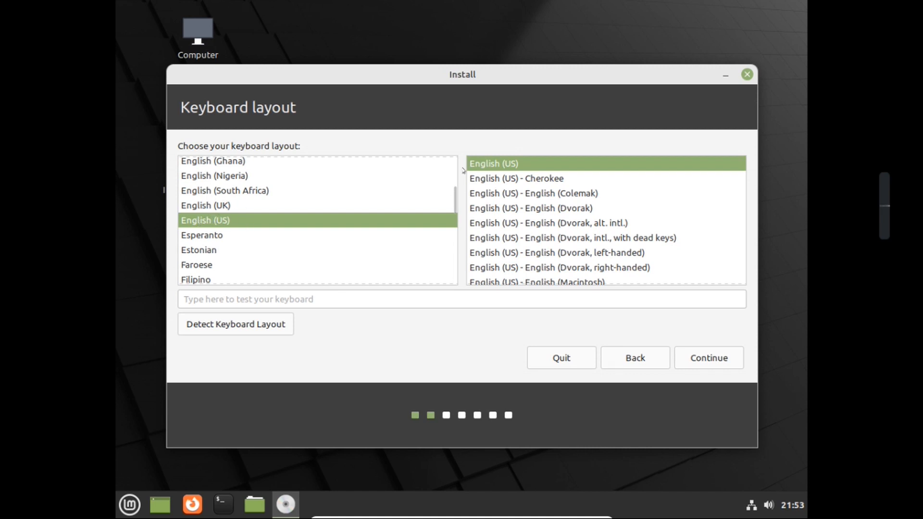
left_click(709, 358)
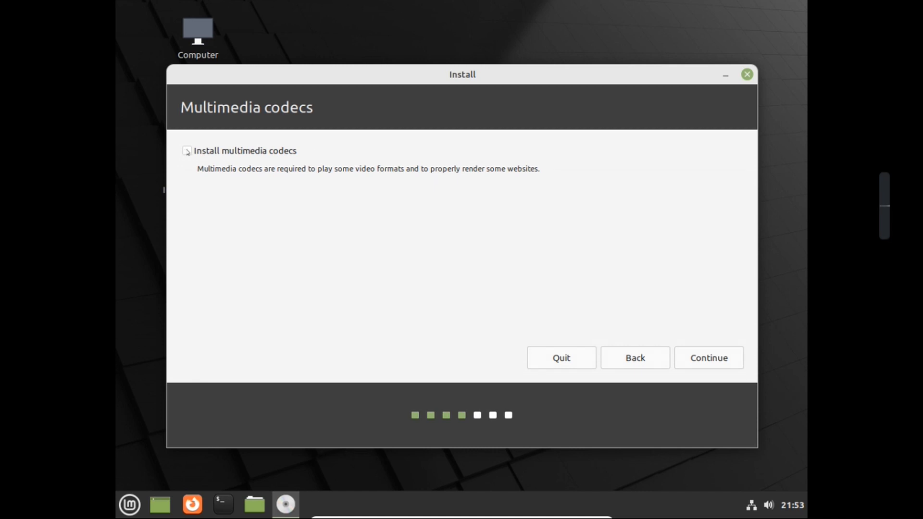
- Include the multimedia codecs and install with the erase-disk option, confirming that the changes are written to the disk
left_click(187, 152)
left_click(703, 361)
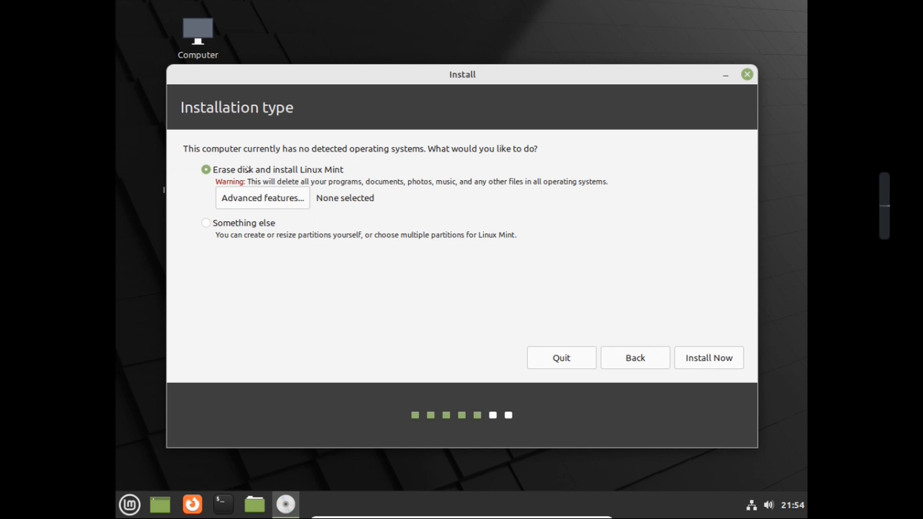
left_click(697, 358)
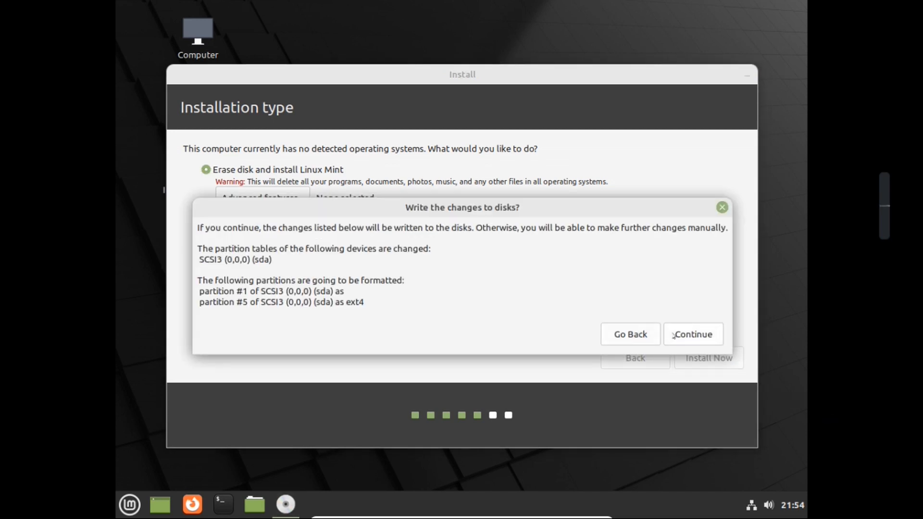
left_click(695, 339)
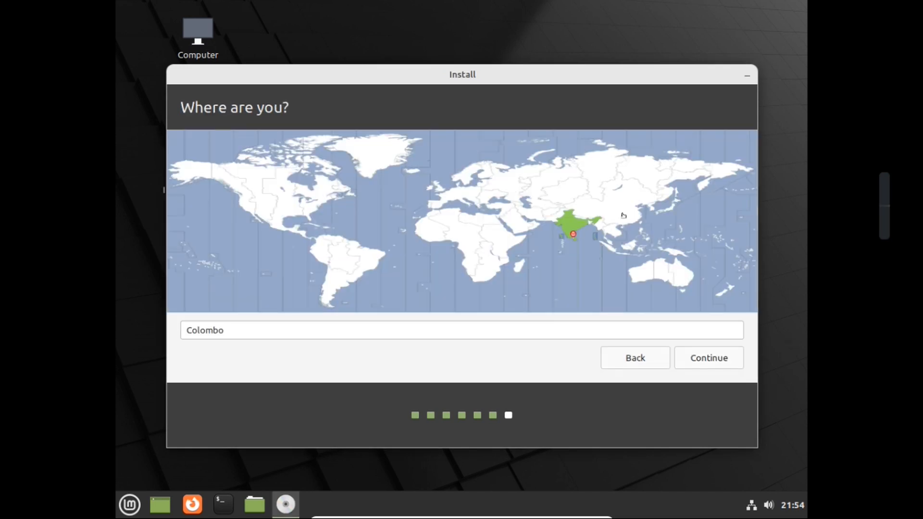
- Accept the Colombo location and create the "linux mint" account with a confirmed account password and automatic login
left_click(708, 364)
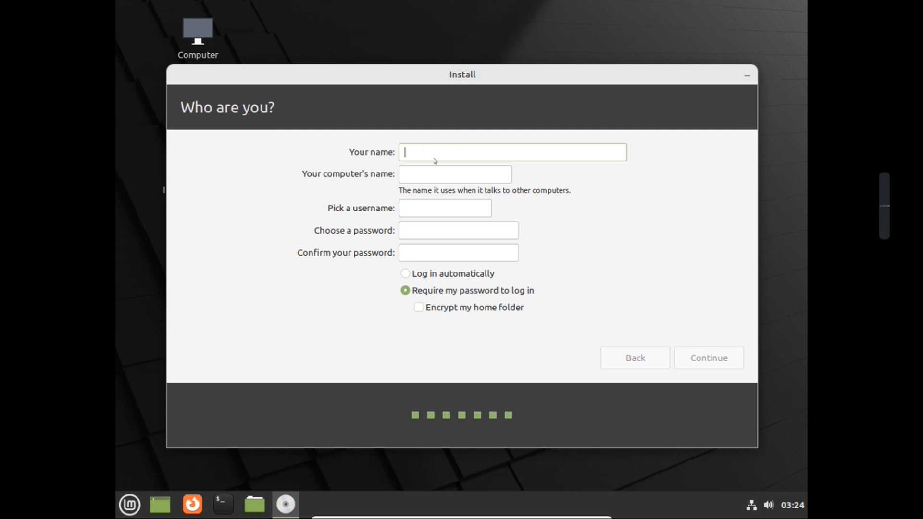
type("linux mi")
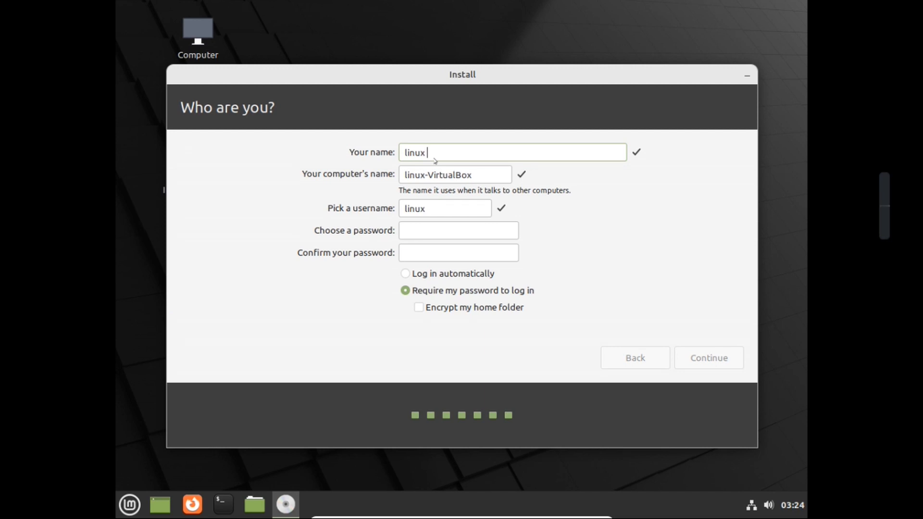
type("nt")
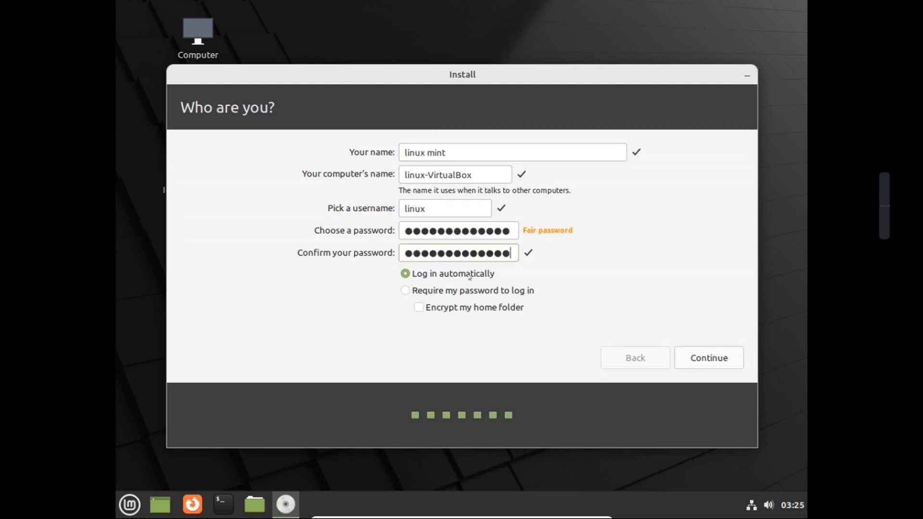
left_click(701, 357)
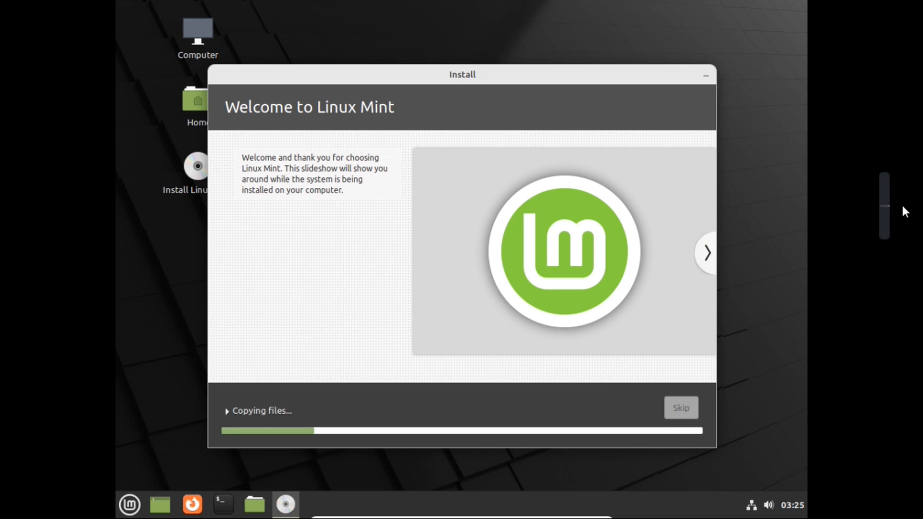
left_click(889, 215)
mouse_move(891, 214)
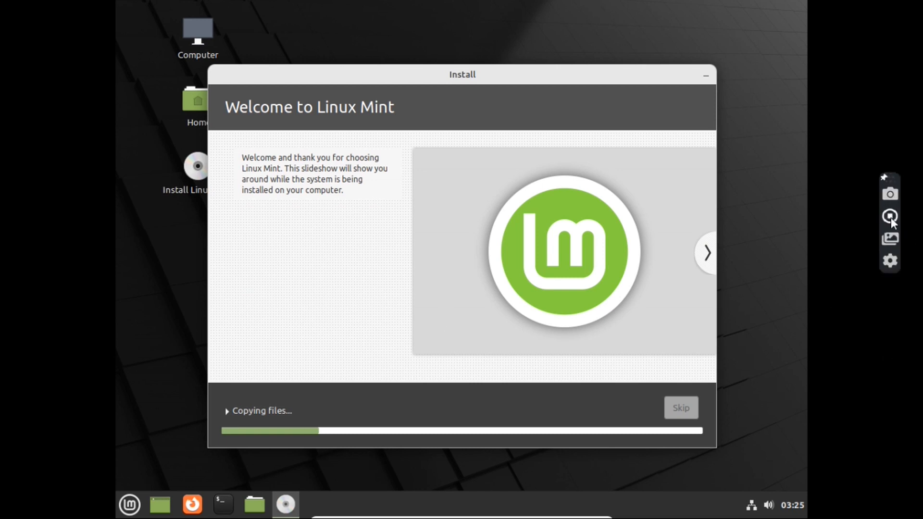
left_click(890, 217)
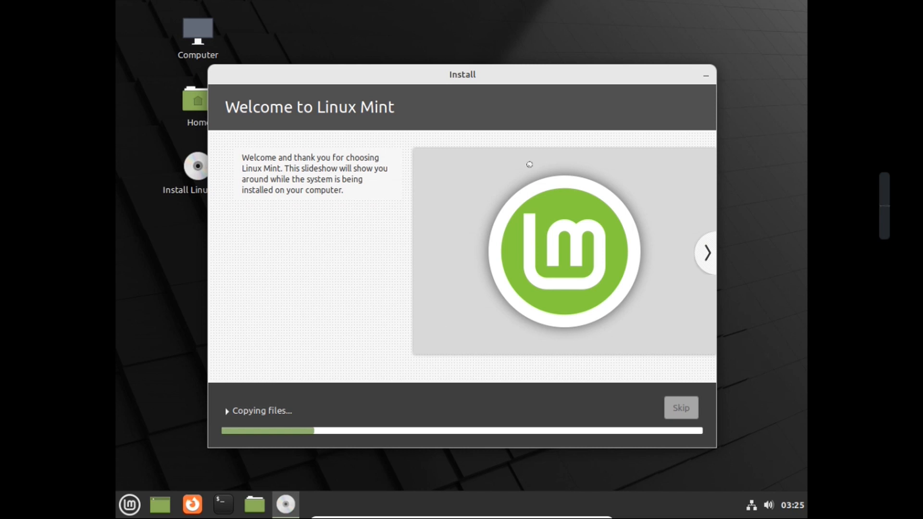
left_click(891, 216)
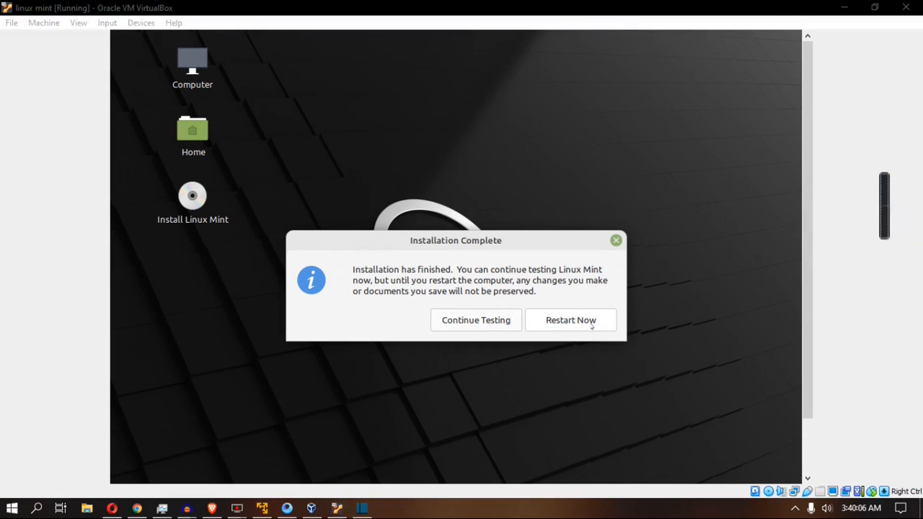
- Restart the machine from the completed installation, continue past the installation-medium prompt and switch it to full-screen mode
left_click(592, 326)
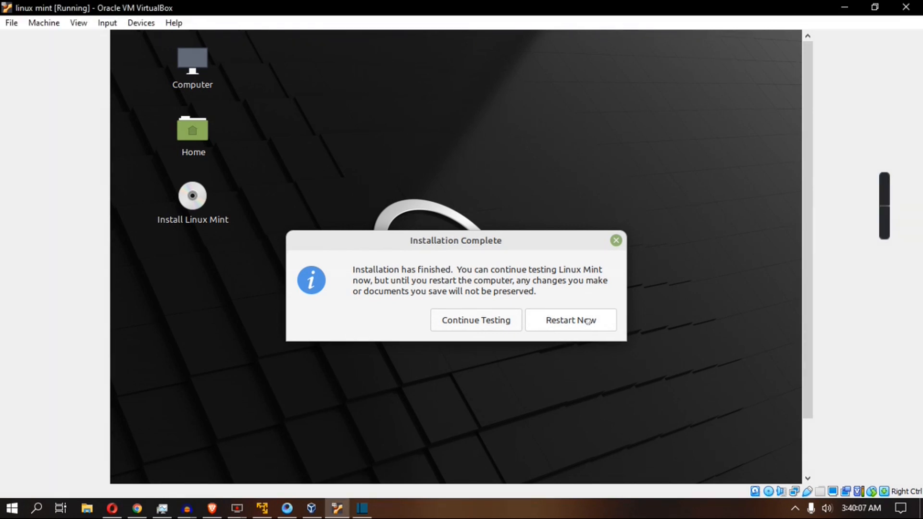
left_click(588, 321)
mouse_move(147, 515)
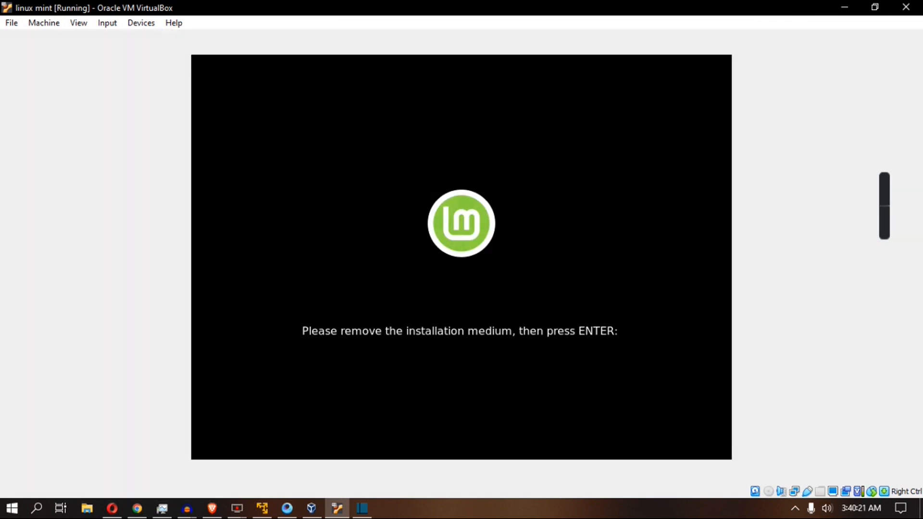
key("Return")
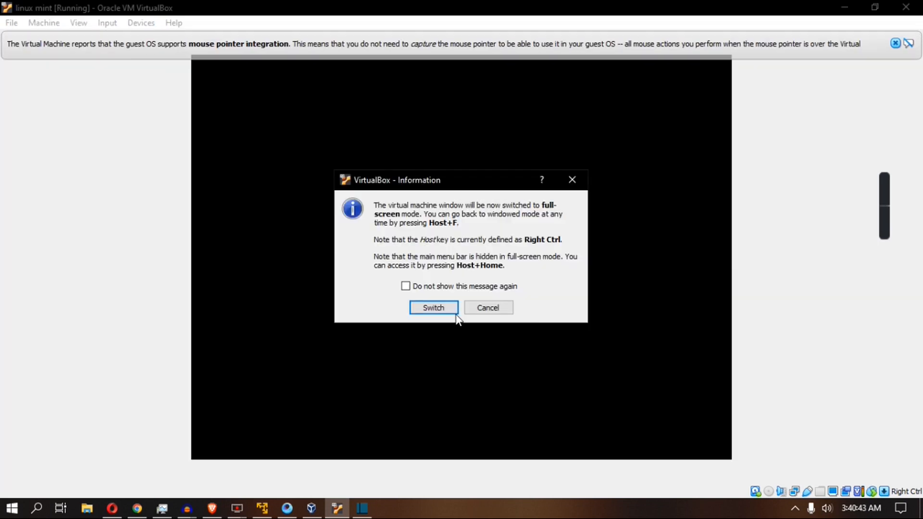
left_click(455, 313)
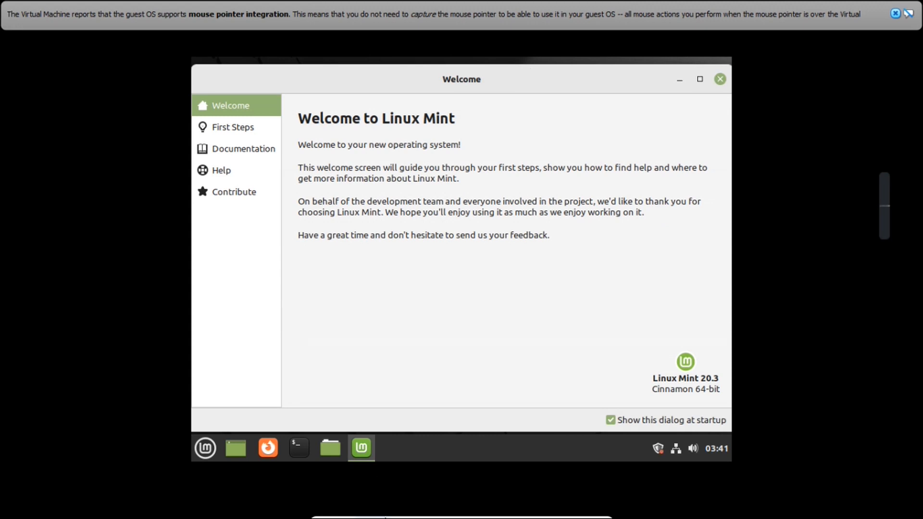
left_click(372, 518)
left_click(550, 475)
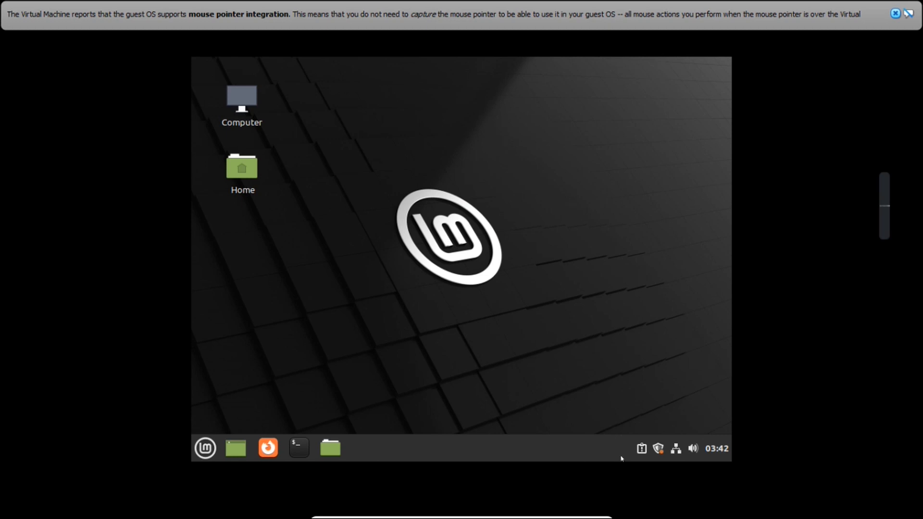
left_click(675, 448)
left_click(705, 450)
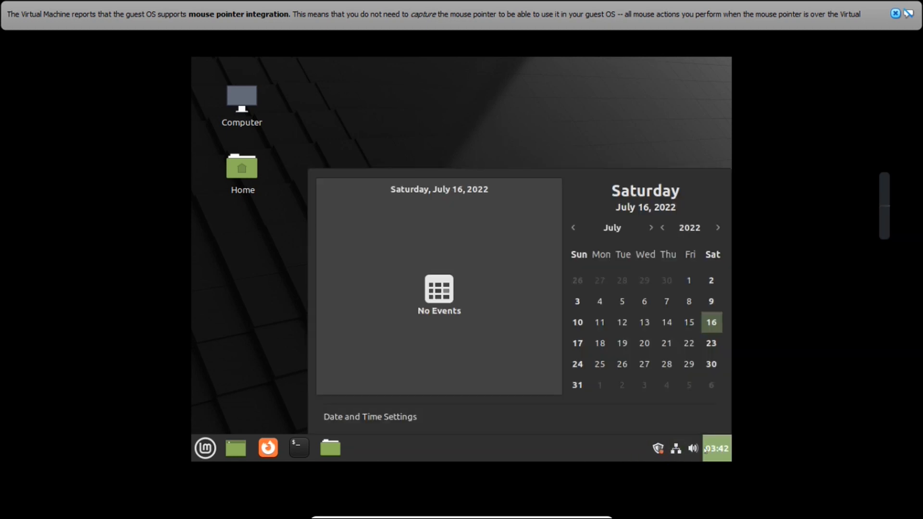
left_click(299, 328)
- Search the installed applications for "vi" and open the Display settings
left_click(204, 440)
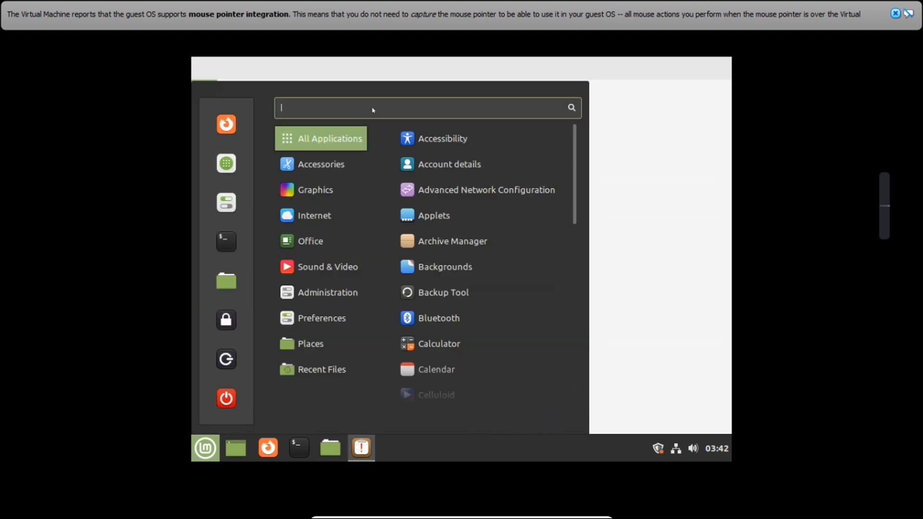
type("vm")
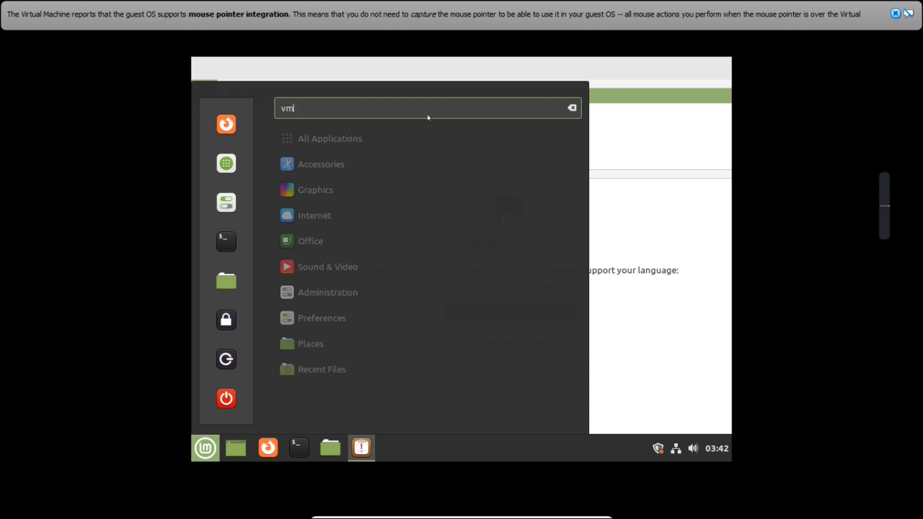
key("BackSpace")
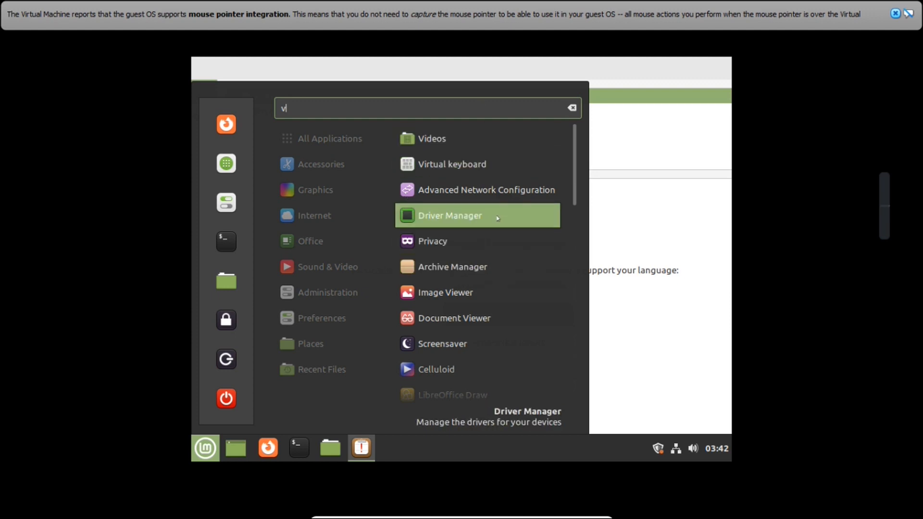
type("i")
left_click(451, 194)
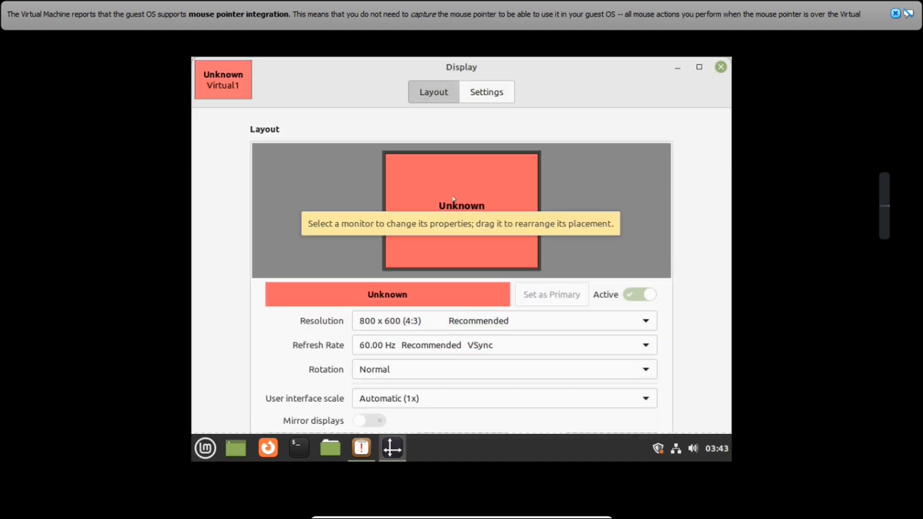
left_click(577, 328)
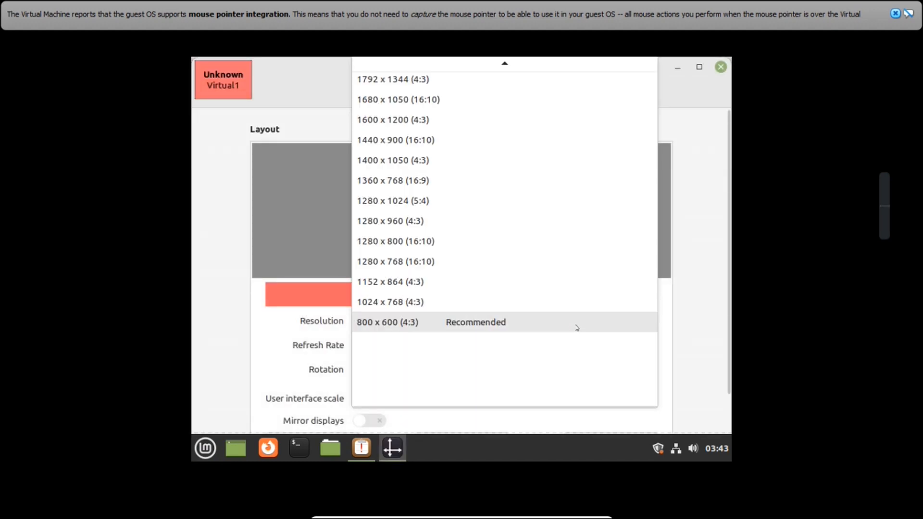
scroll(391, 213, "up", 2)
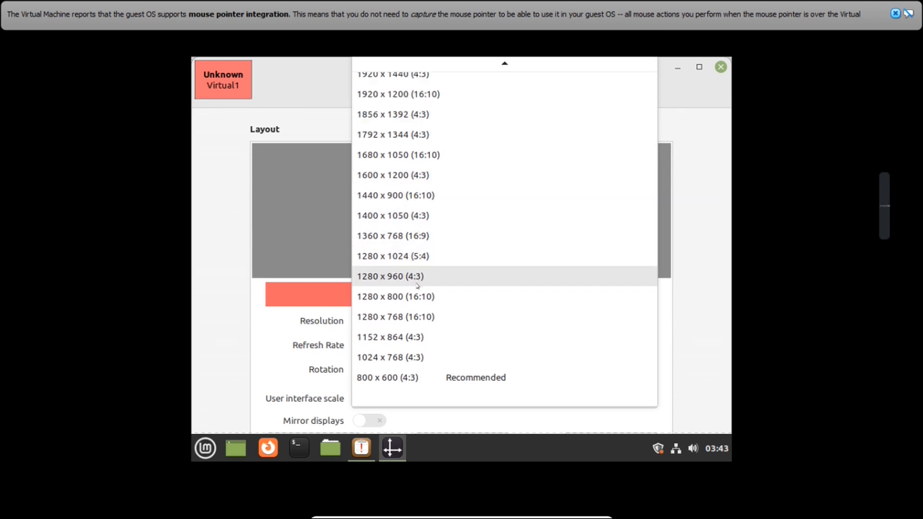
left_click(415, 235)
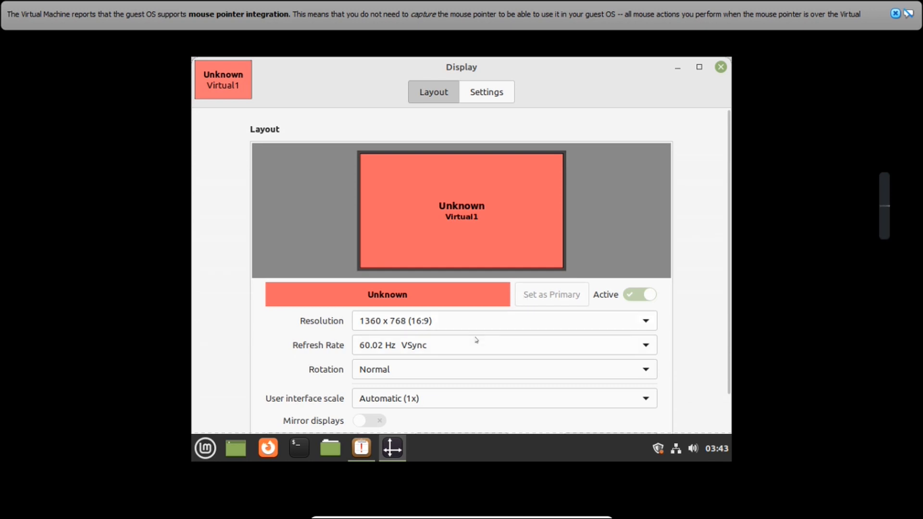
left_click(475, 320)
scroll(475, 321, "down", 3)
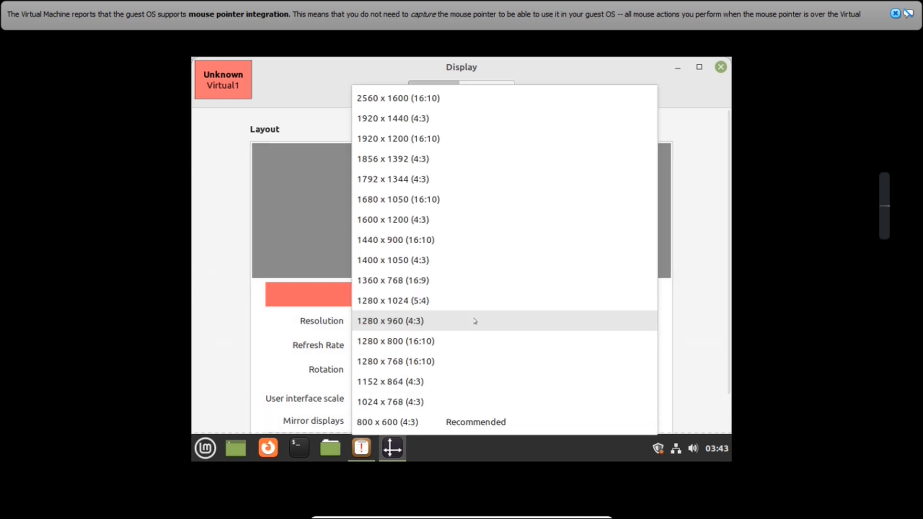
left_click(498, 428)
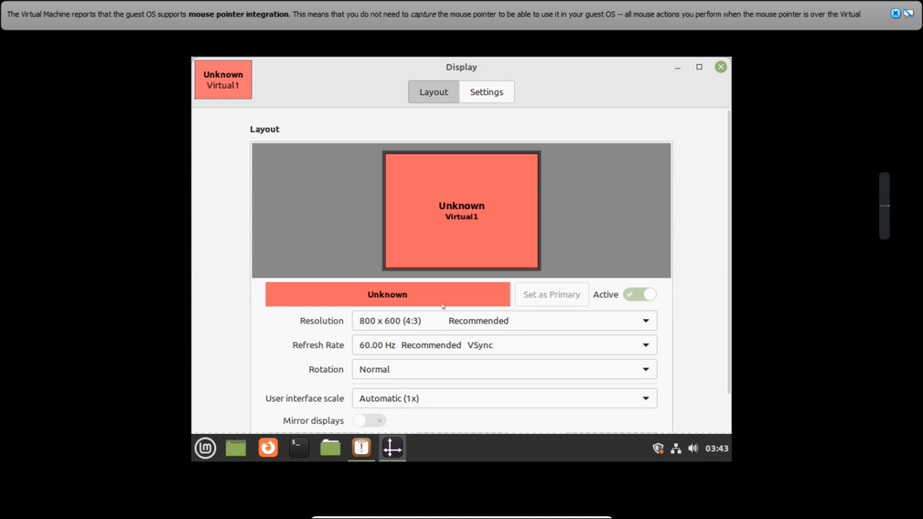
- Set the display resolution to 1360 x 768 (16:9), apply it and keep the new configuration
left_click(513, 321)
scroll(470, 257, "up", 1)
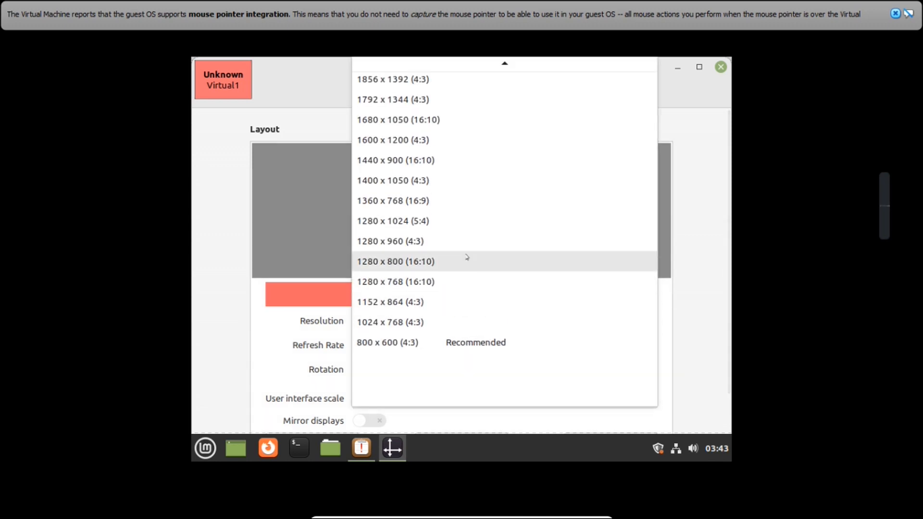
left_click(435, 199)
scroll(722, 311, "down", 1)
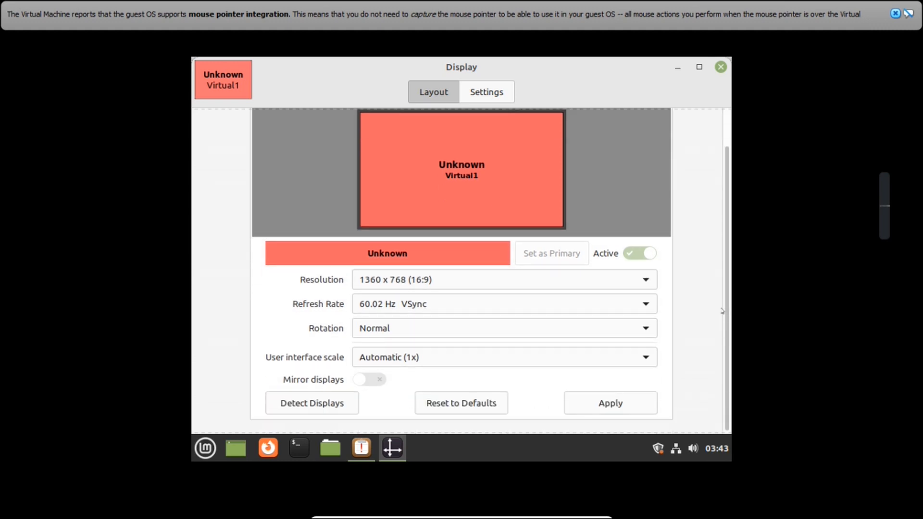
left_click(614, 400)
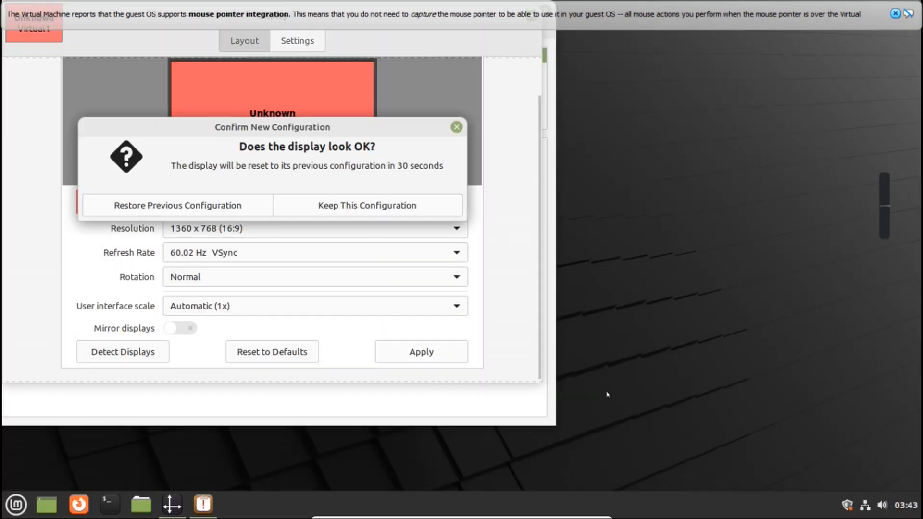
left_click(386, 206)
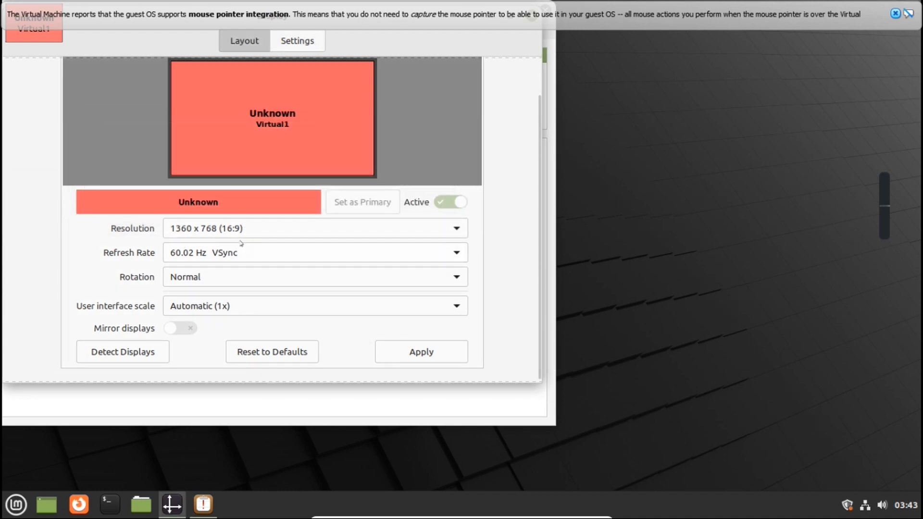
left_click(584, 33)
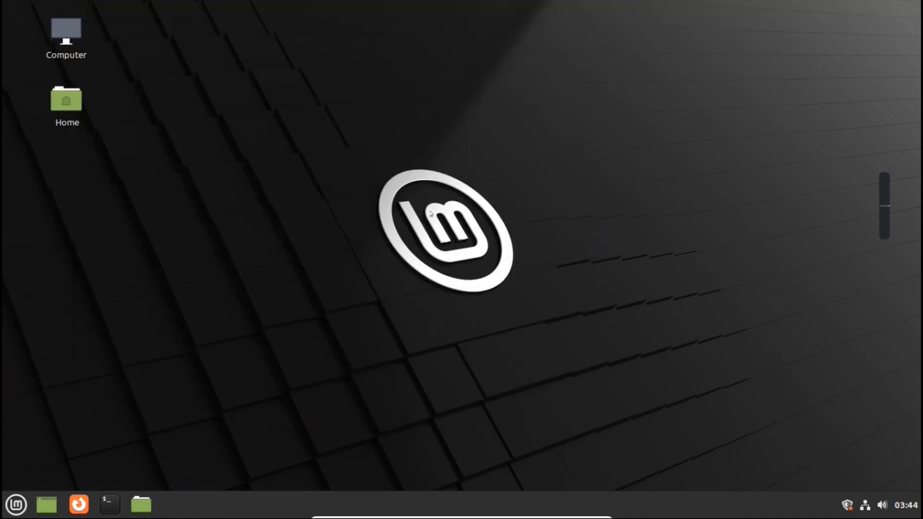
left_click_drag(279, 102, 616, 356)
left_click(15, 504)
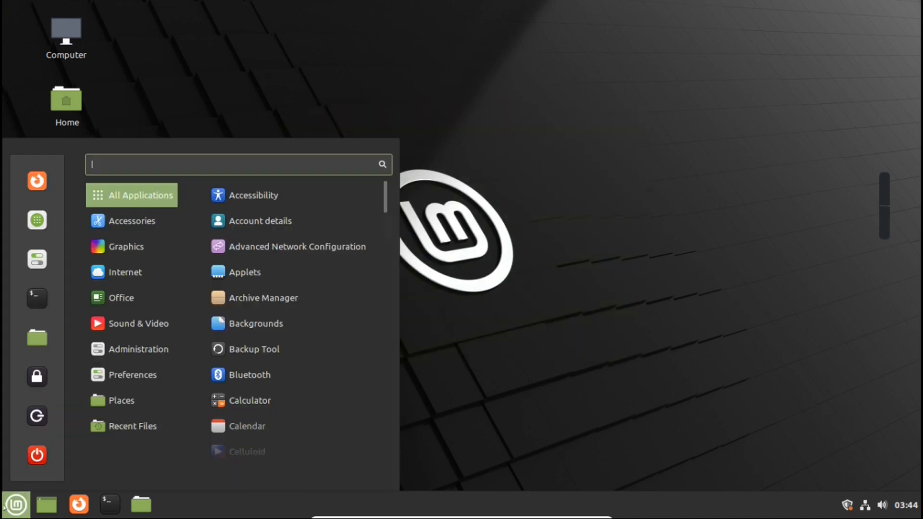
left_click(742, 387)
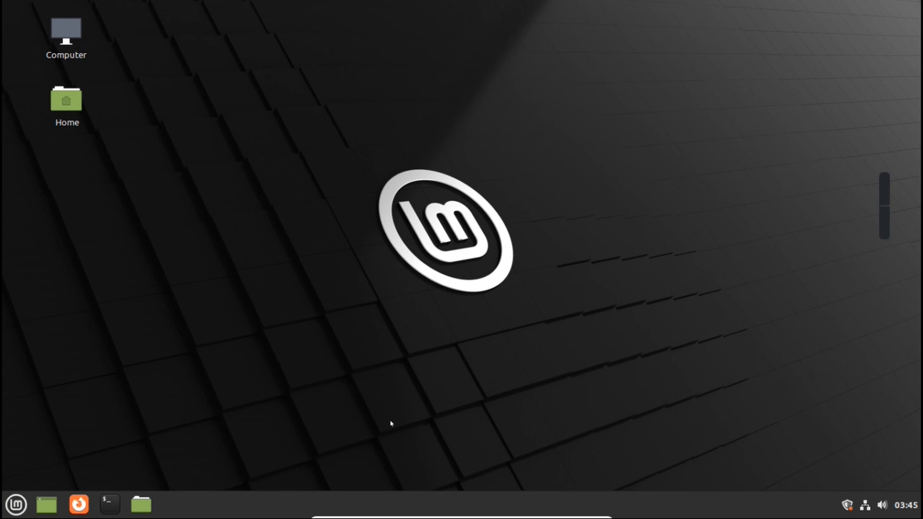
- Shut down the Linux Mint system and confirm the shutdown
left_click(16, 504)
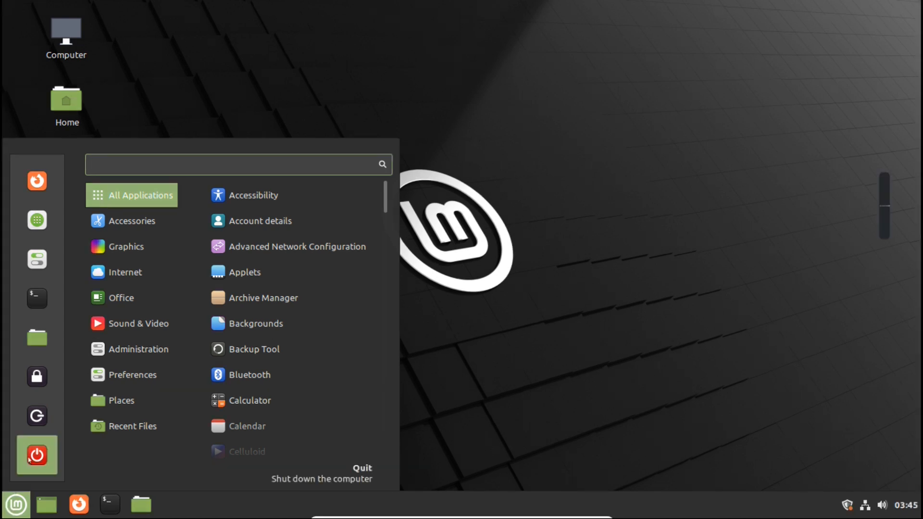
left_click(30, 461)
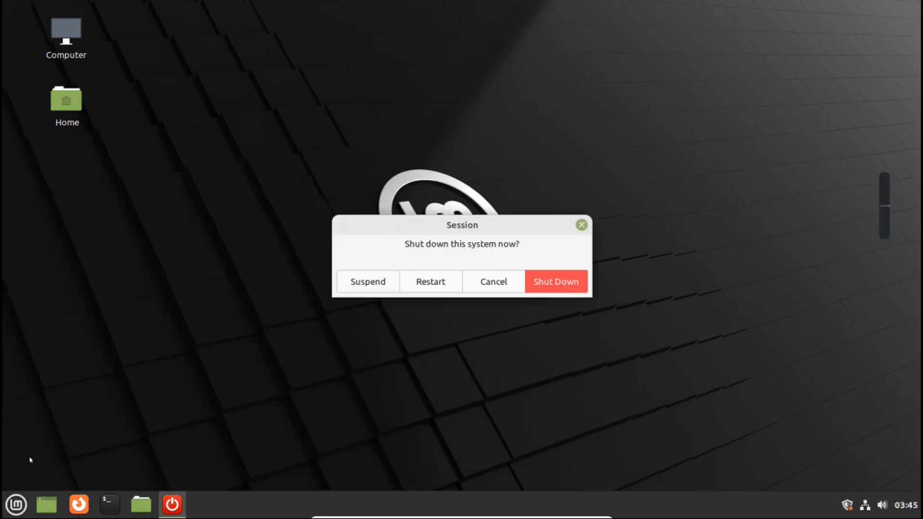
left_click(543, 282)
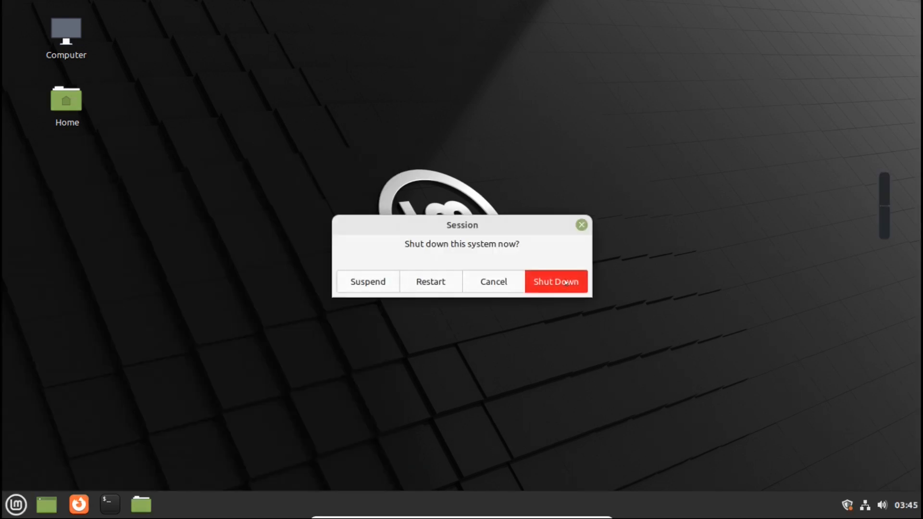